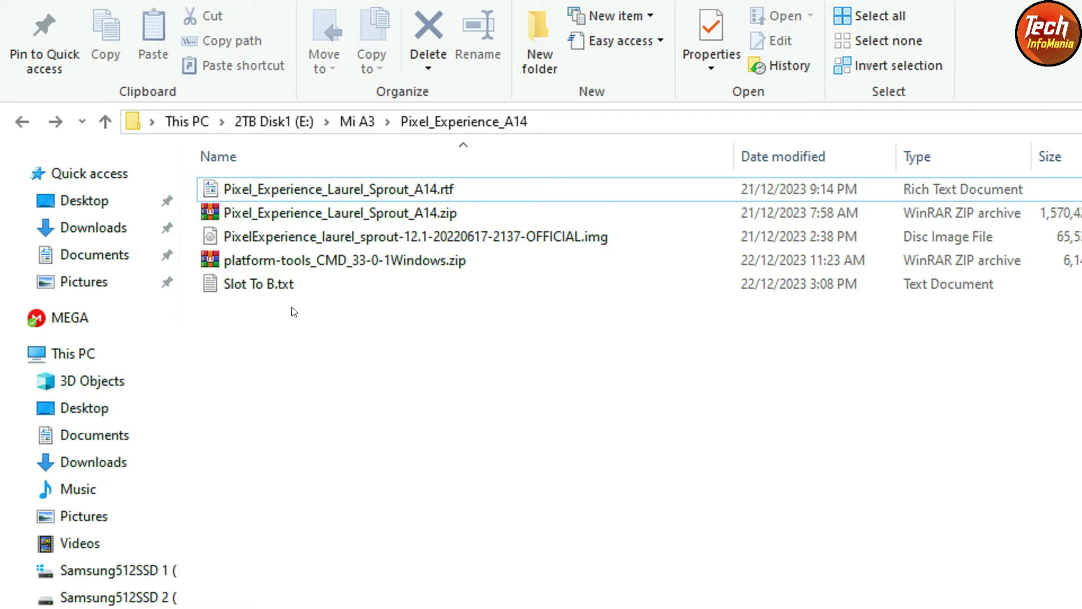
- Check the ROM zip's type and size in the Pixel_Experience_A14 folder
{"action": "left_click", "coordinate": [271, 215]}
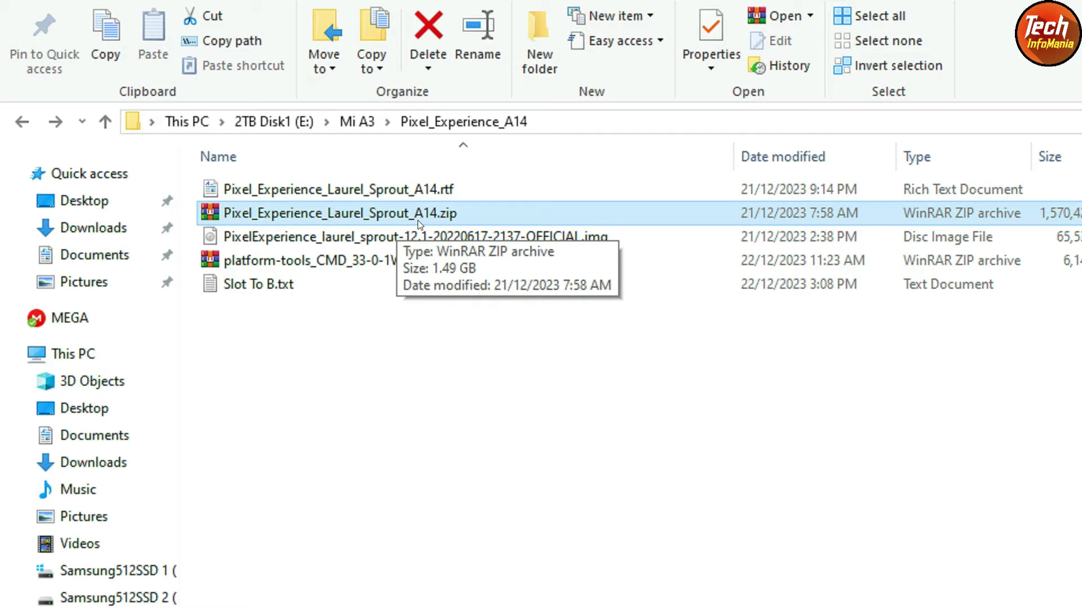
{"action": "left_click", "coordinate": [307, 237]}
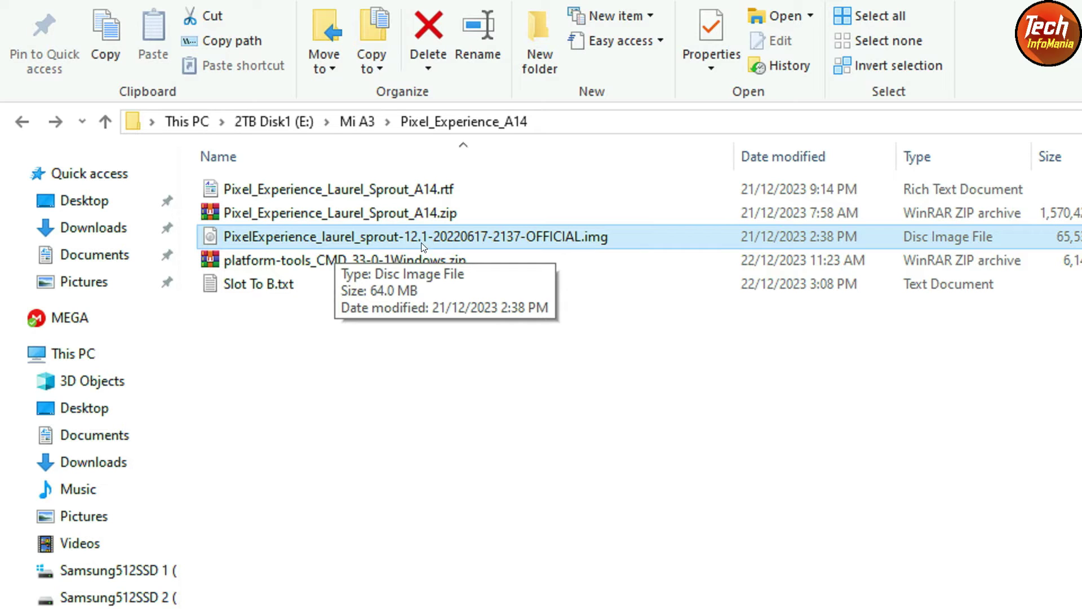
{"action": "left_click", "coordinate": [337, 259]}
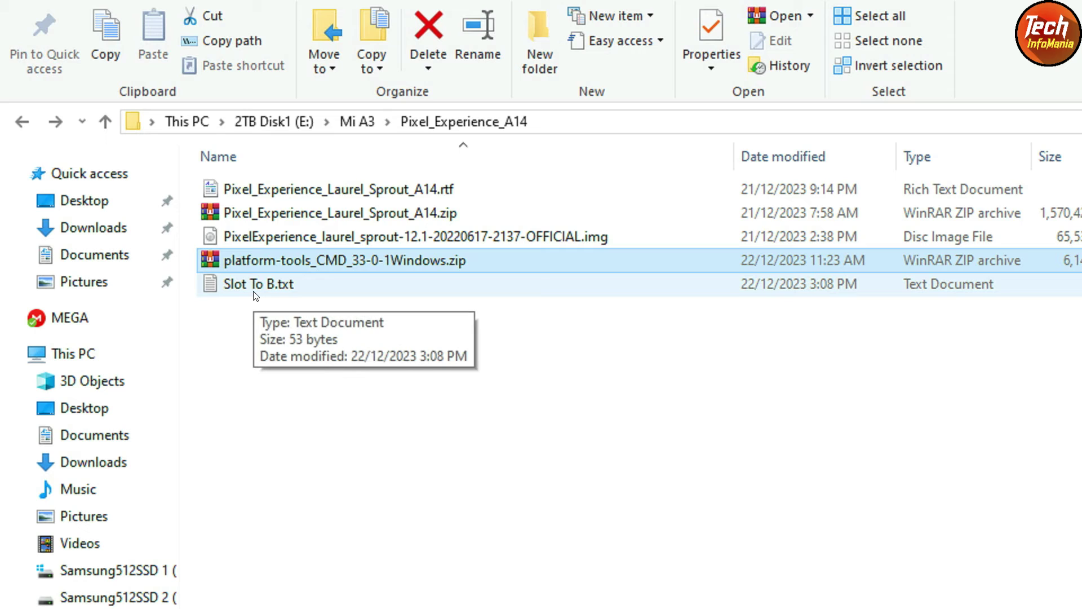
- Extract the platform-tools archive and copy the ROM zip and PixelExperience disc image
{"action": "right_click", "coordinate": [295, 263]}
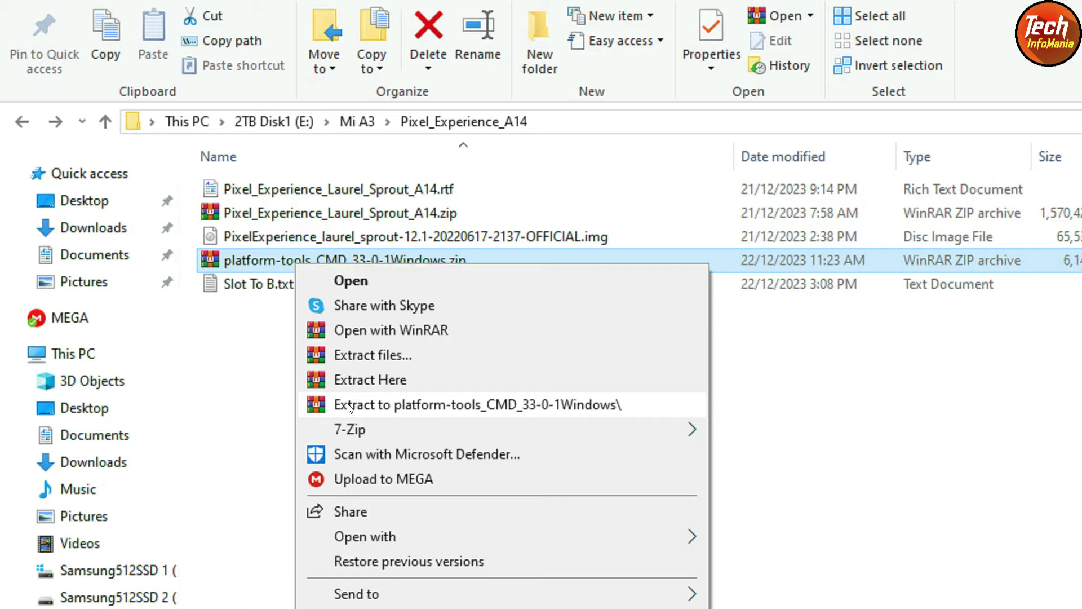
{"action": "left_click", "coordinate": [349, 405]}
{"action": "left_click", "coordinate": [278, 240]}
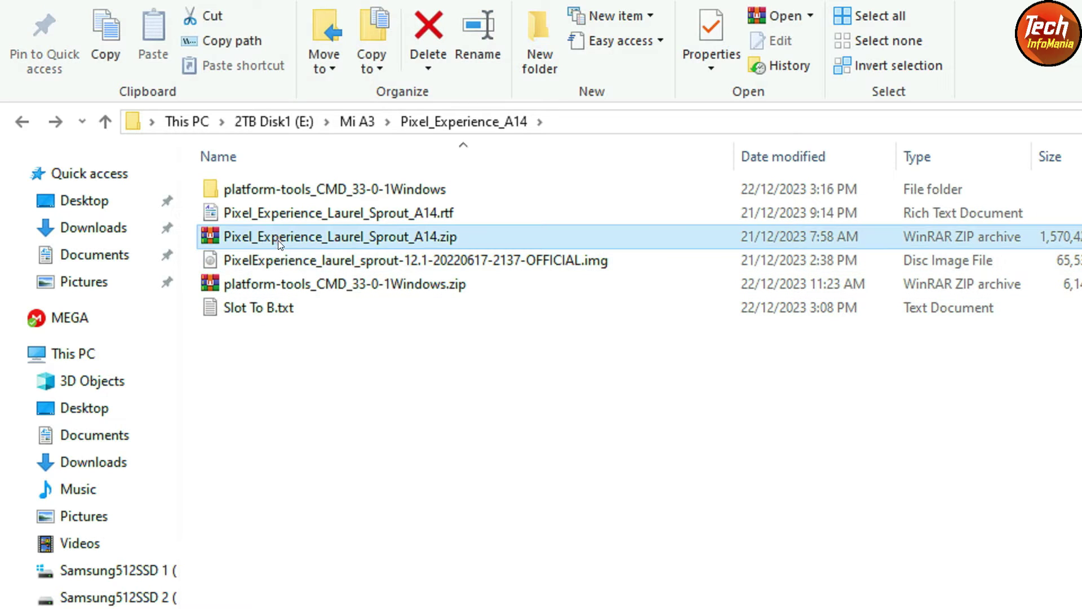
{"action": "left_click", "coordinate": [326, 262], "text": "ctrl"}
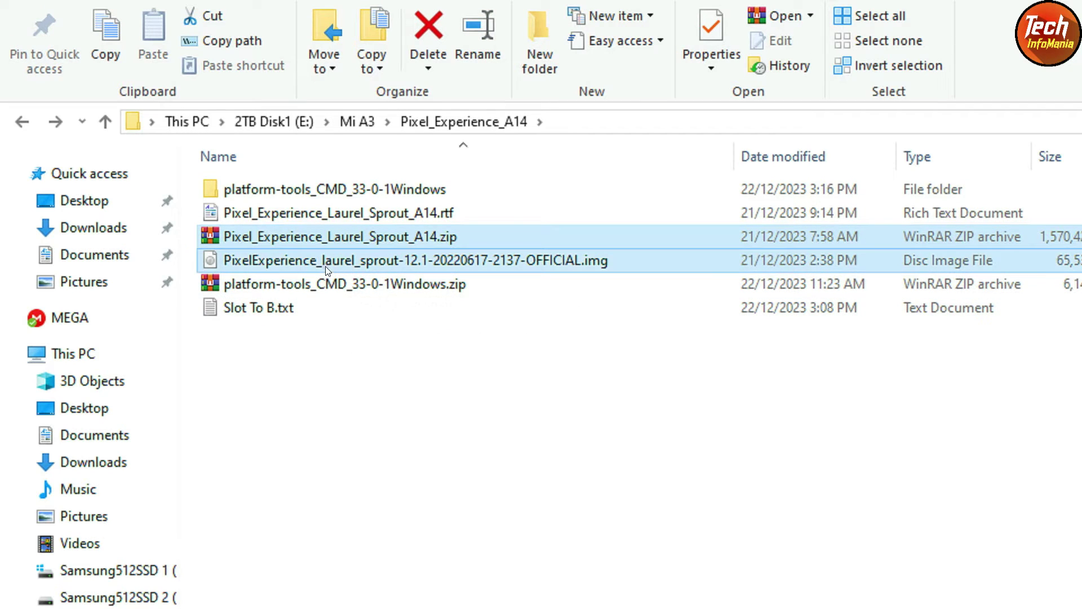
{"action": "right_click", "coordinate": [309, 243]}
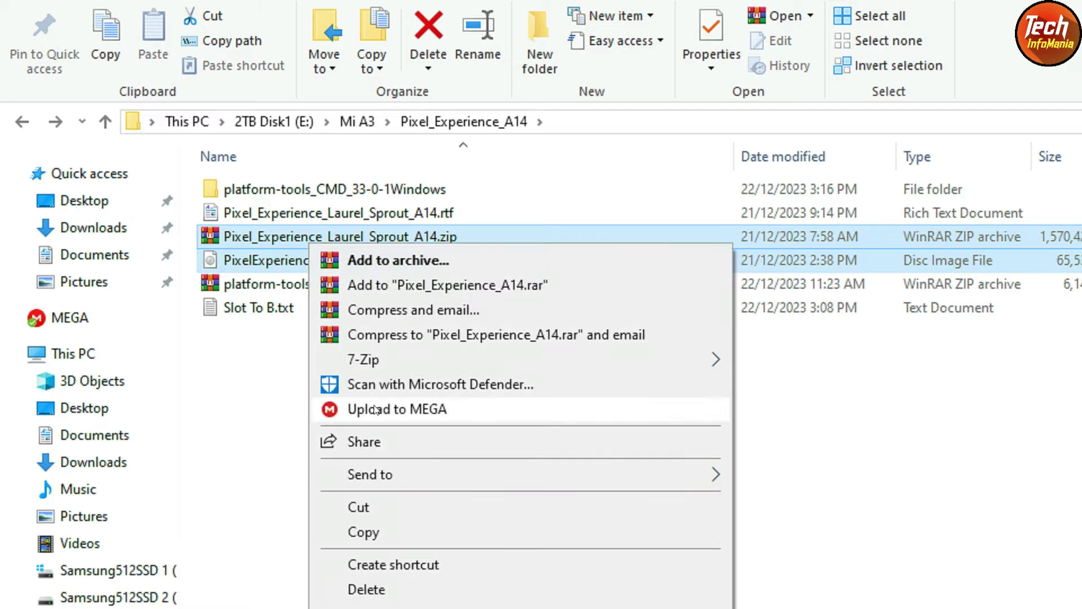
{"action": "left_click", "coordinate": [371, 528]}
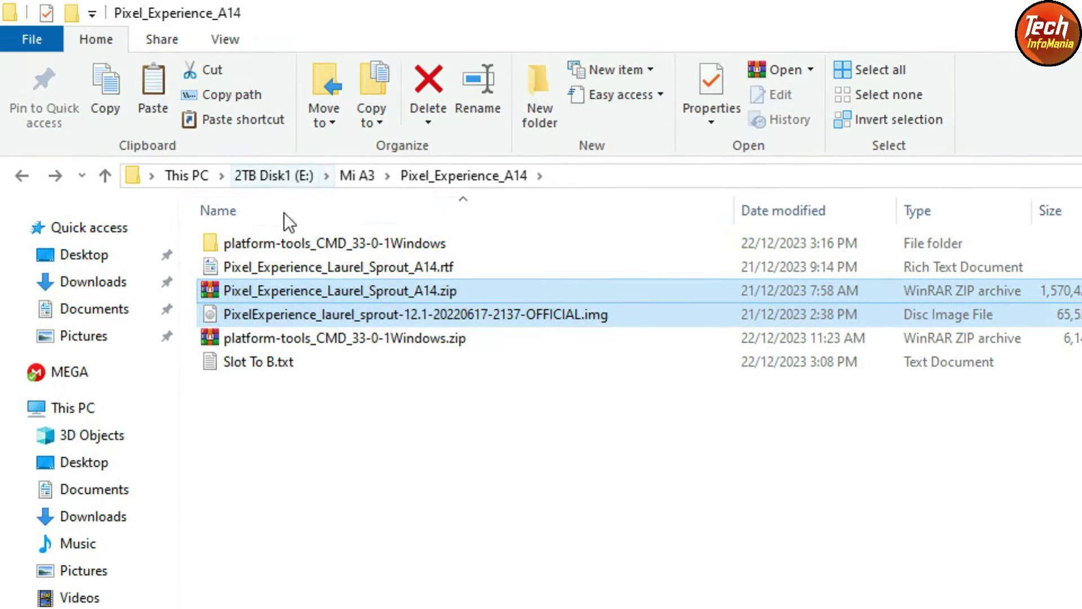
- Paste the ROM zip and disc image into the extracted platform-tools_CMD_33-0-1Windows folder
{"action": "left_click_drag", "start_coordinate": [284, 212], "coordinate": [293, 242]}
{"action": "double_click", "coordinate": [293, 242]}
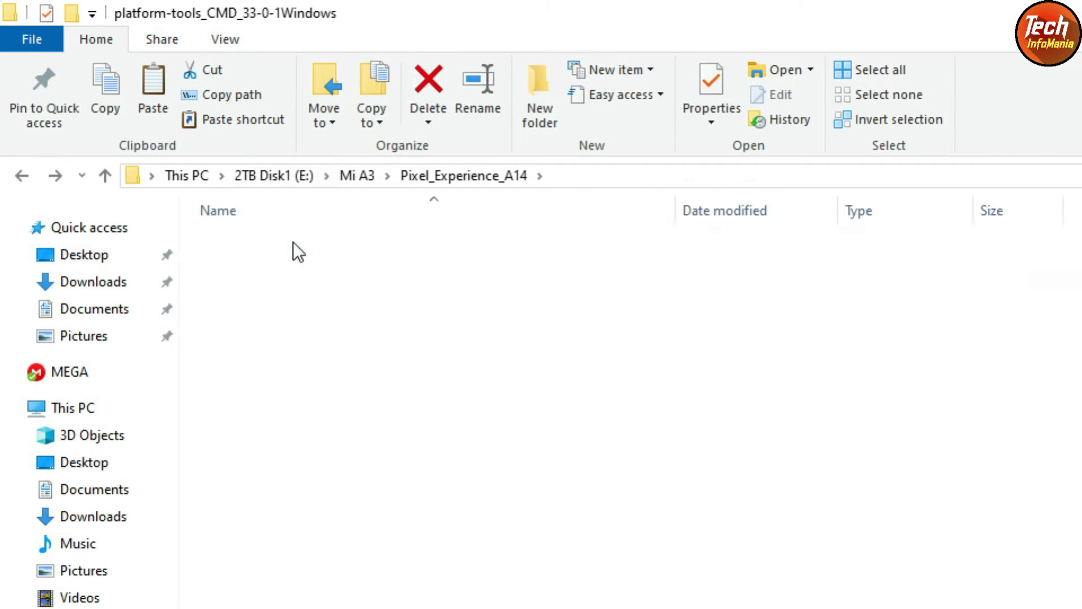
{"action": "right_click", "coordinate": [395, 300]}
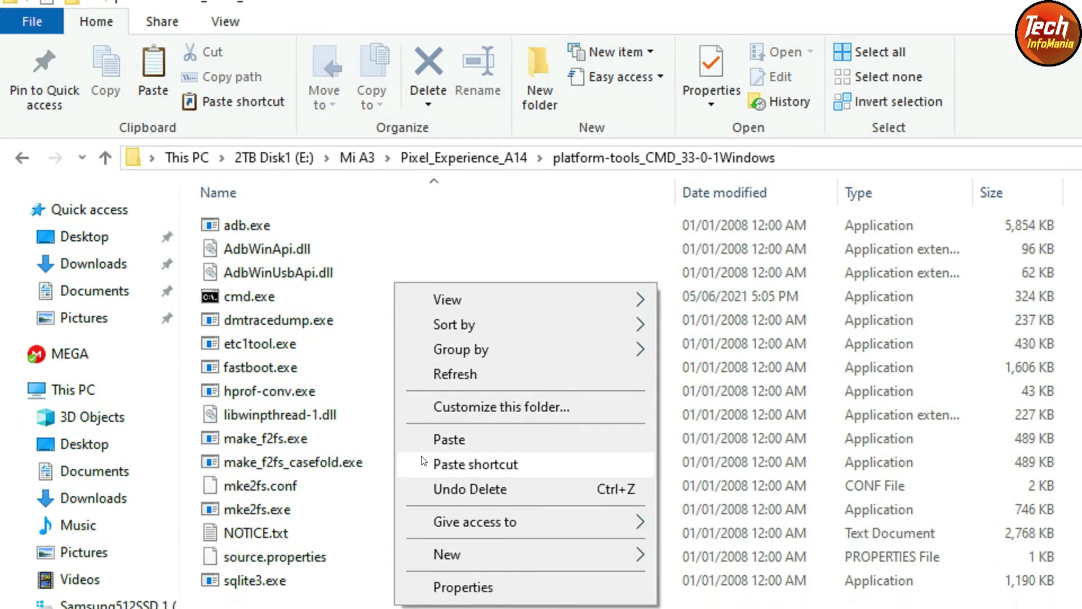
{"action": "left_click", "coordinate": [425, 445]}
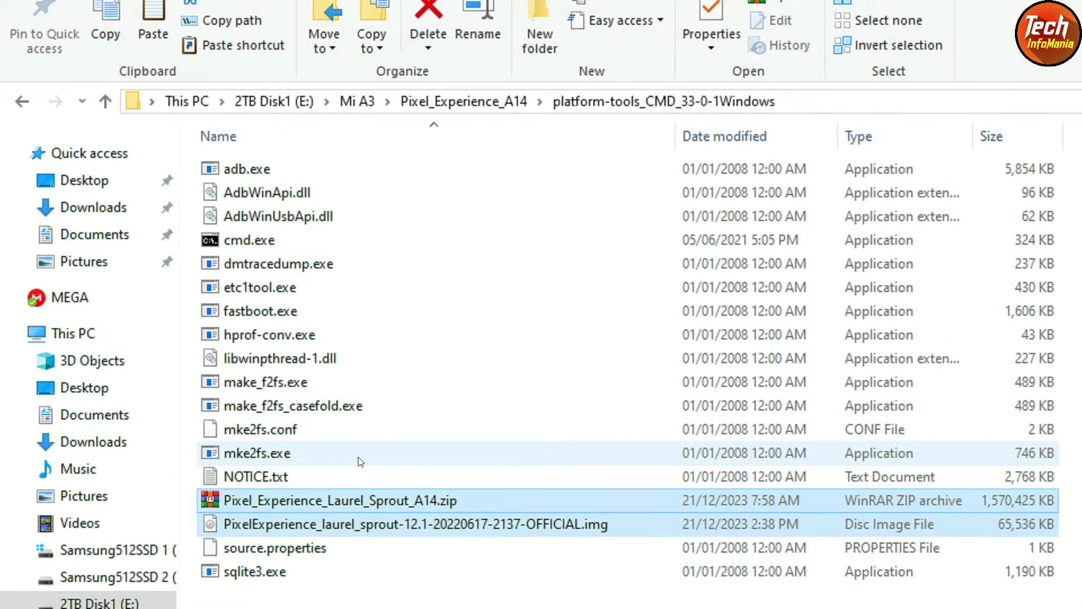
{"action": "left_click", "coordinate": [358, 530]}
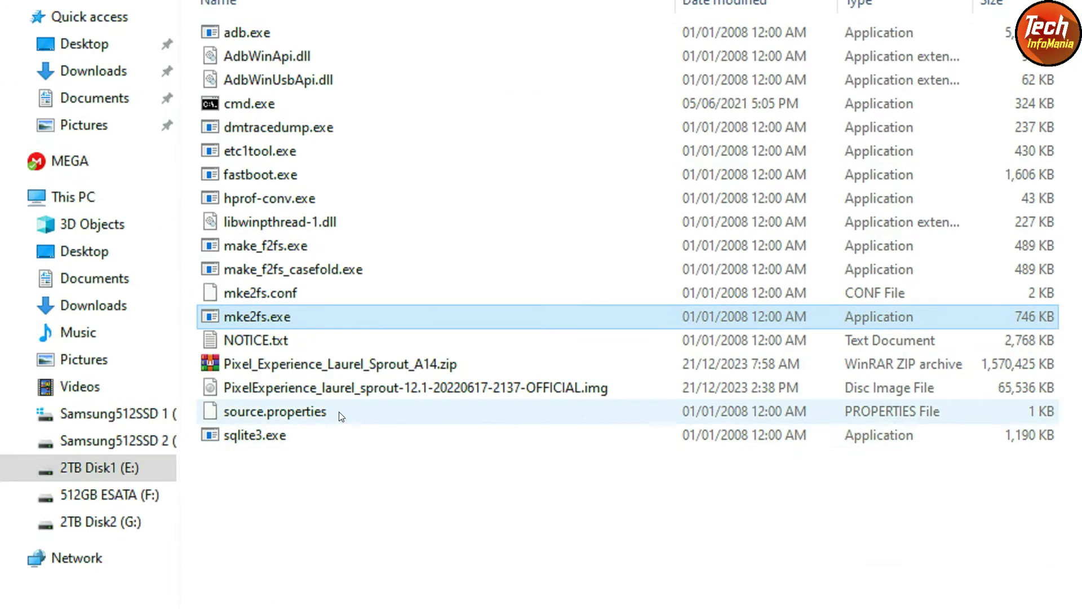
{"action": "left_click", "coordinate": [329, 369]}
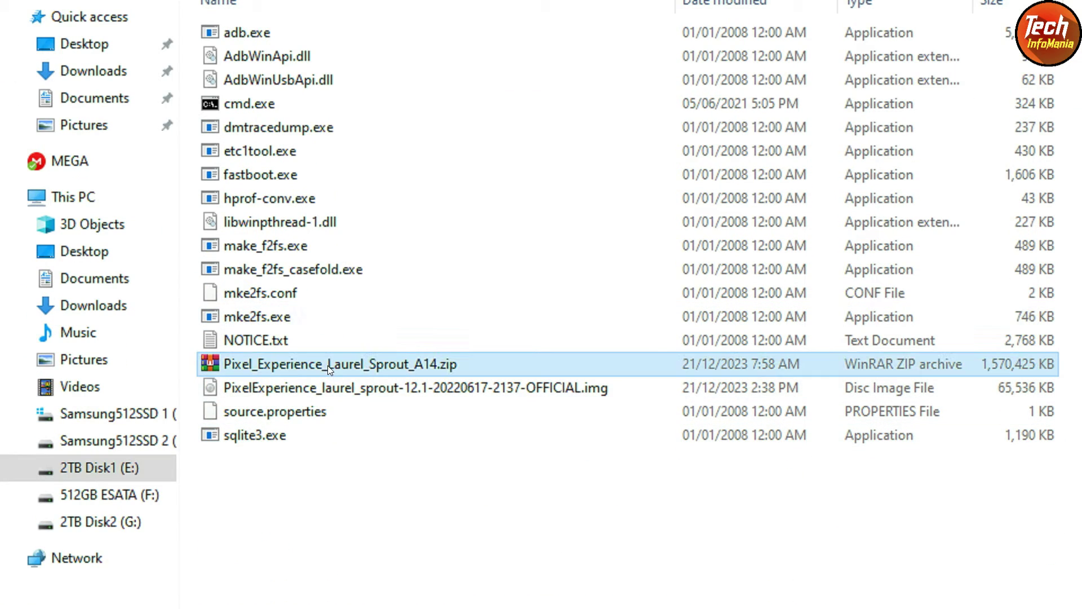
{"action": "left_click", "coordinate": [275, 365]}
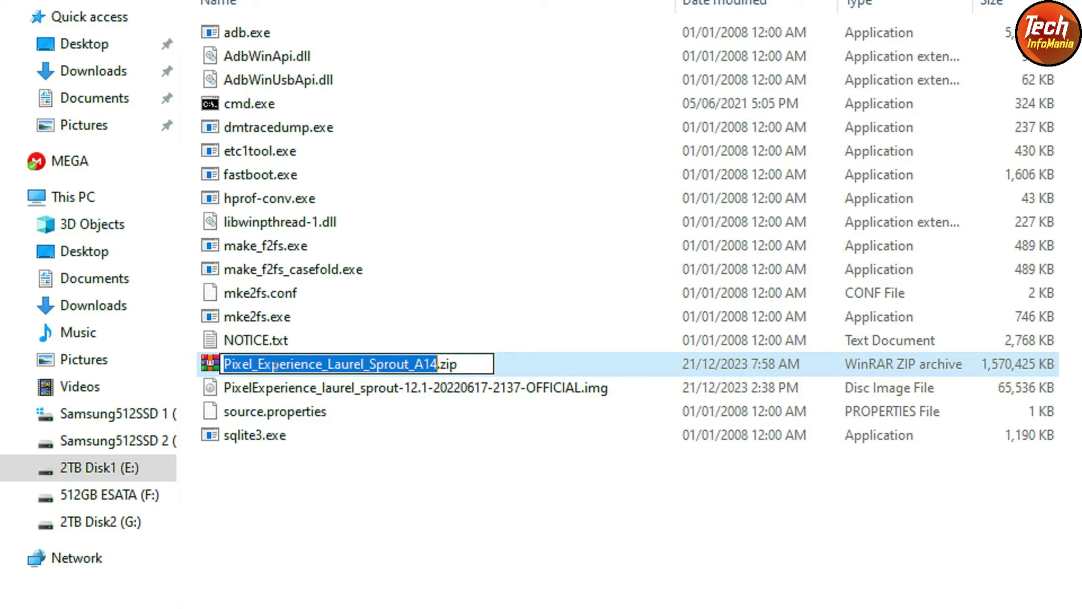
- Name the ROM zip rom.zip and the Pixel Experience disc image recovery.img
{"action": "type", "text": "rom"}
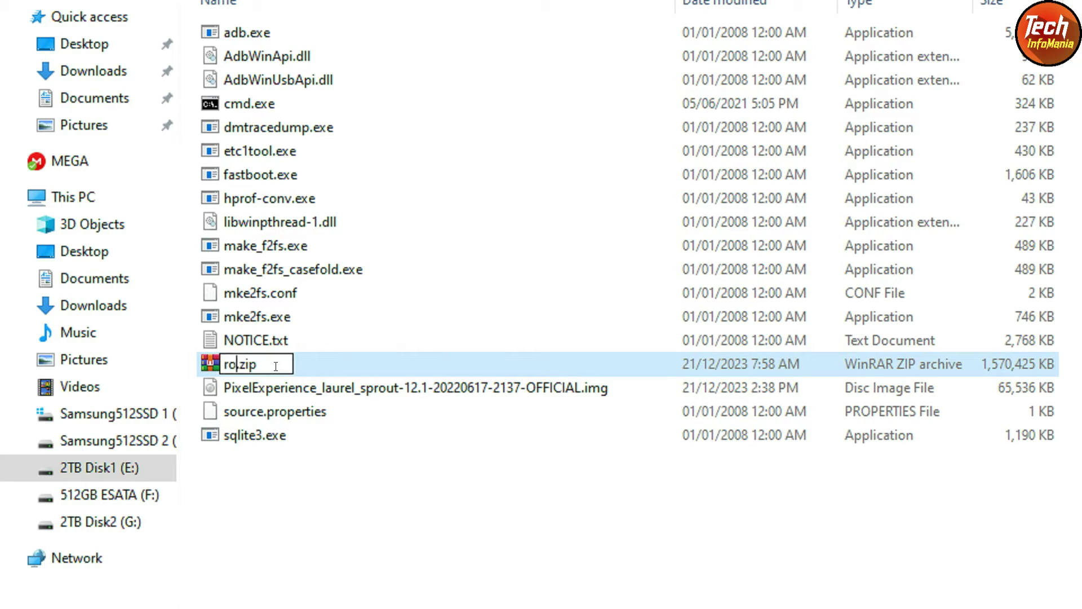
{"action": "key", "text": "Return"}
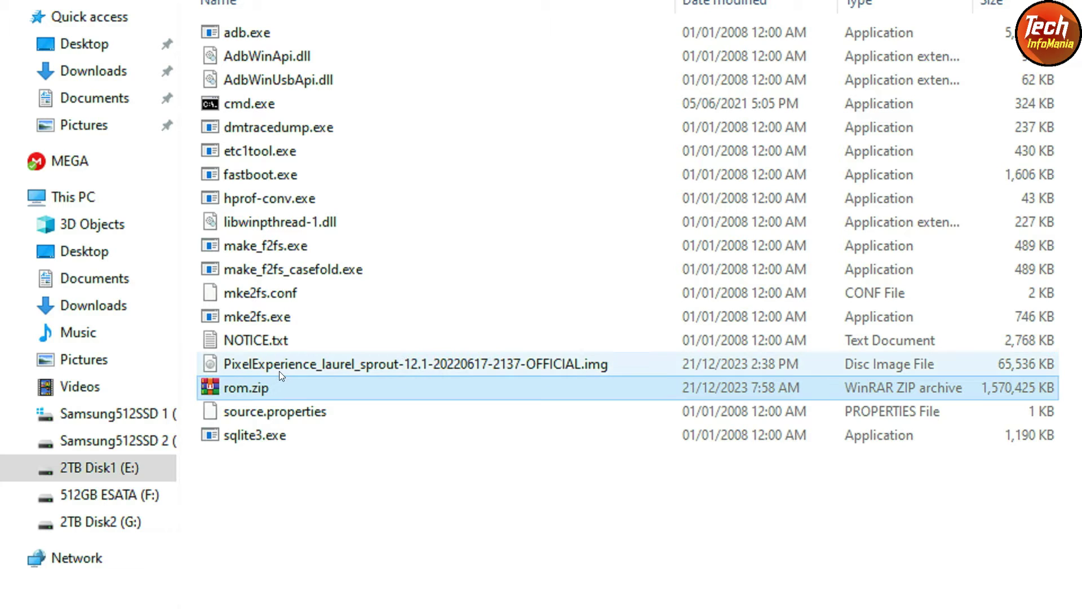
{"action": "left_click", "coordinate": [312, 367]}
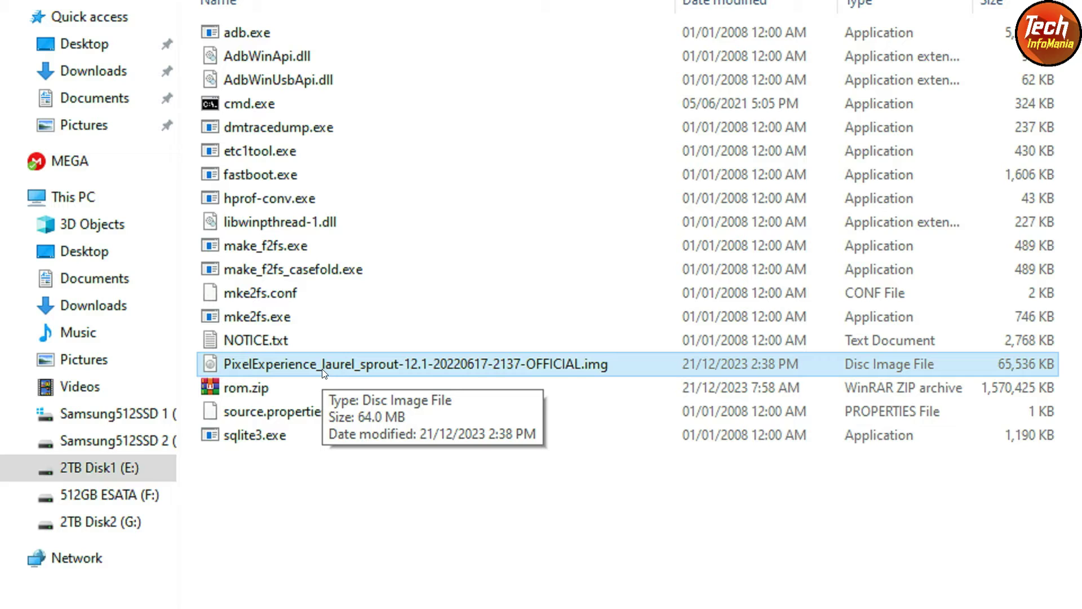
{"action": "left_click", "coordinate": [319, 364]}
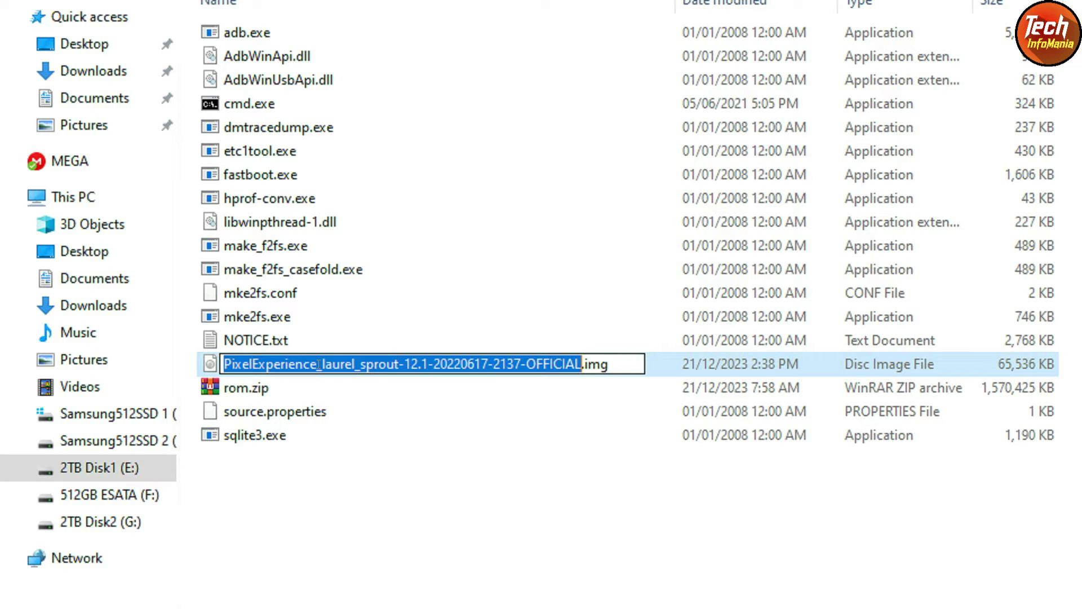
{"action": "type", "text": "recove"}
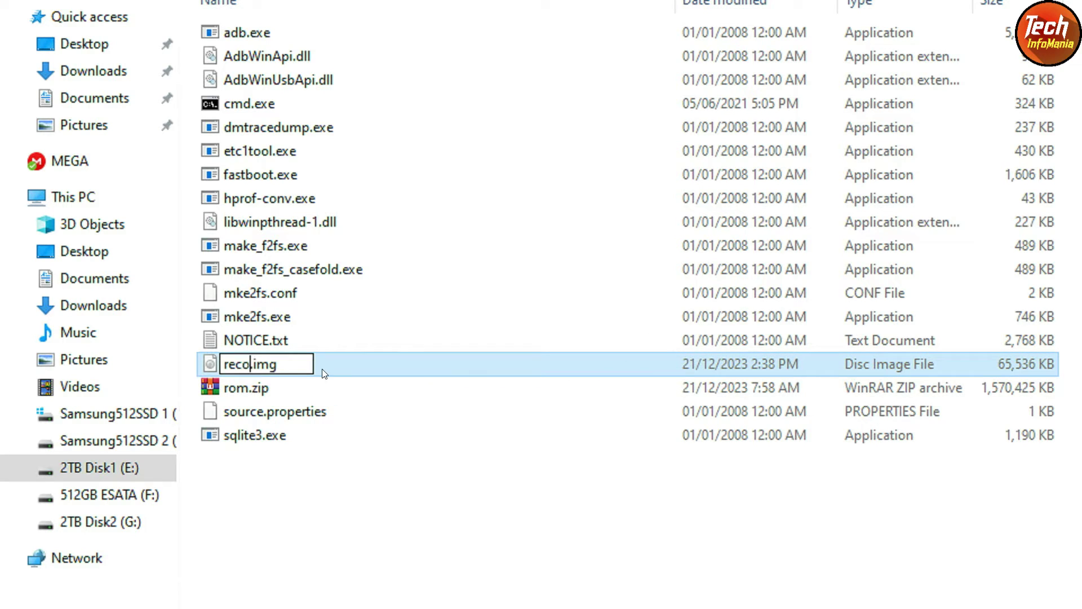
{"action": "type", "text": "ry"}
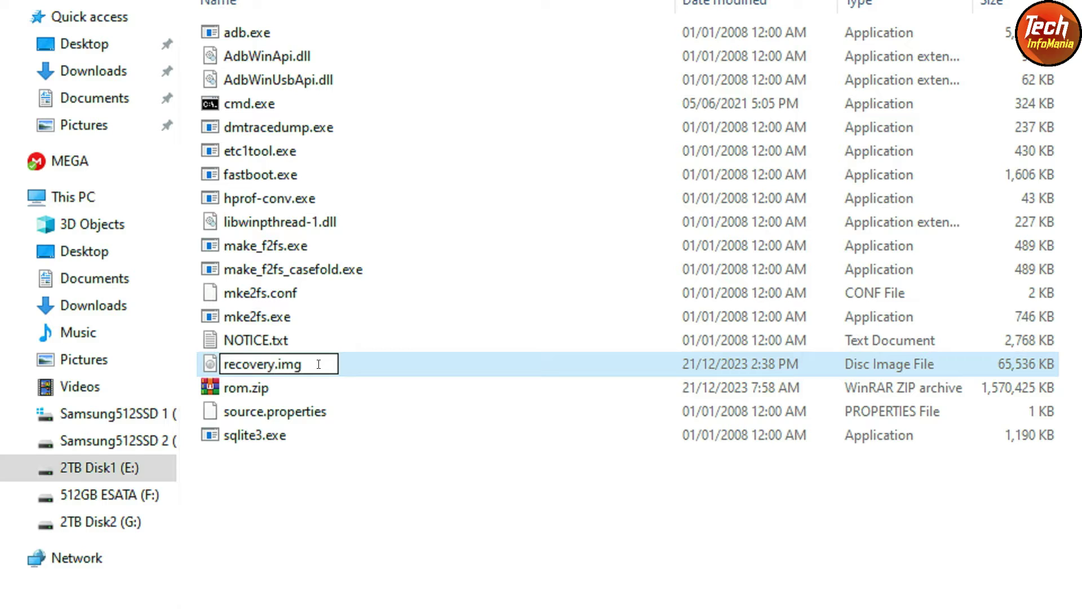
{"action": "key", "text": "Return"}
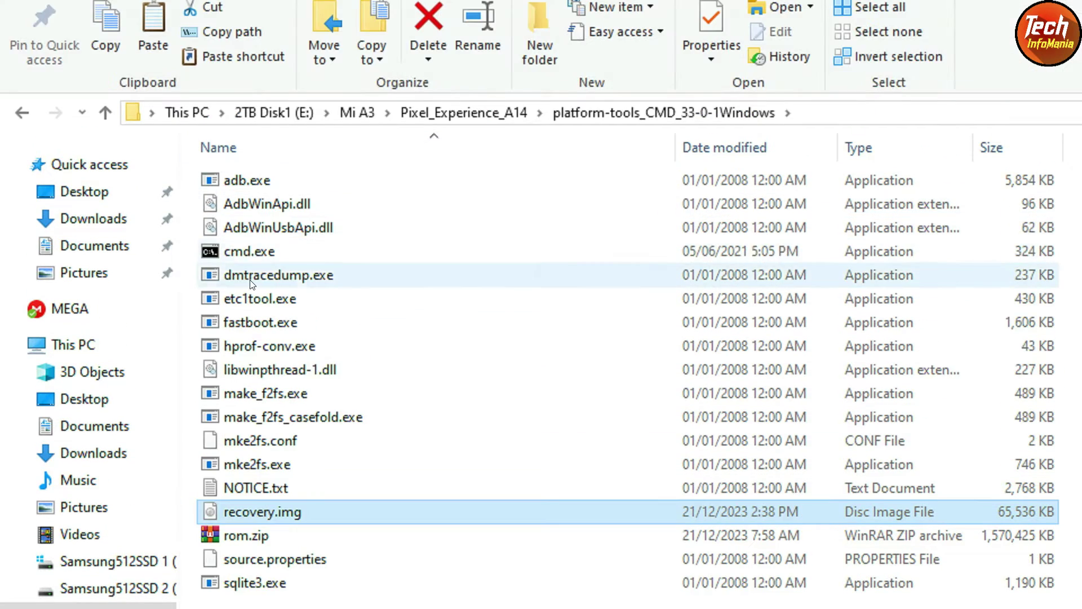
{"action": "left_click", "coordinate": [252, 250]}
- Launch cmd.exe from the platform-tools folder as administrator and move its window into view
{"action": "right_click", "coordinate": [251, 252]}
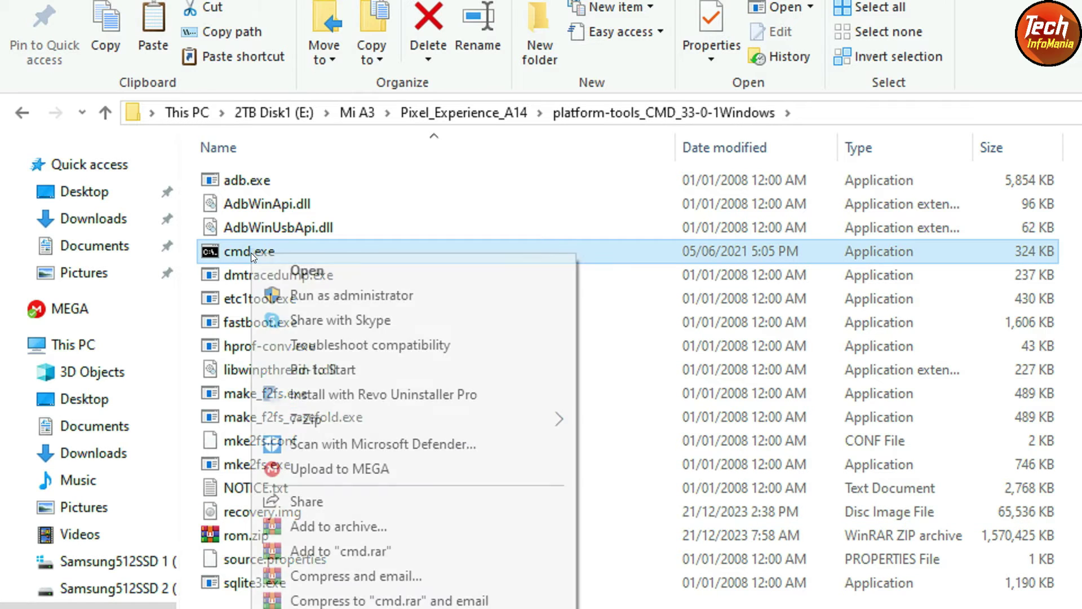
{"action": "left_click", "coordinate": [331, 299]}
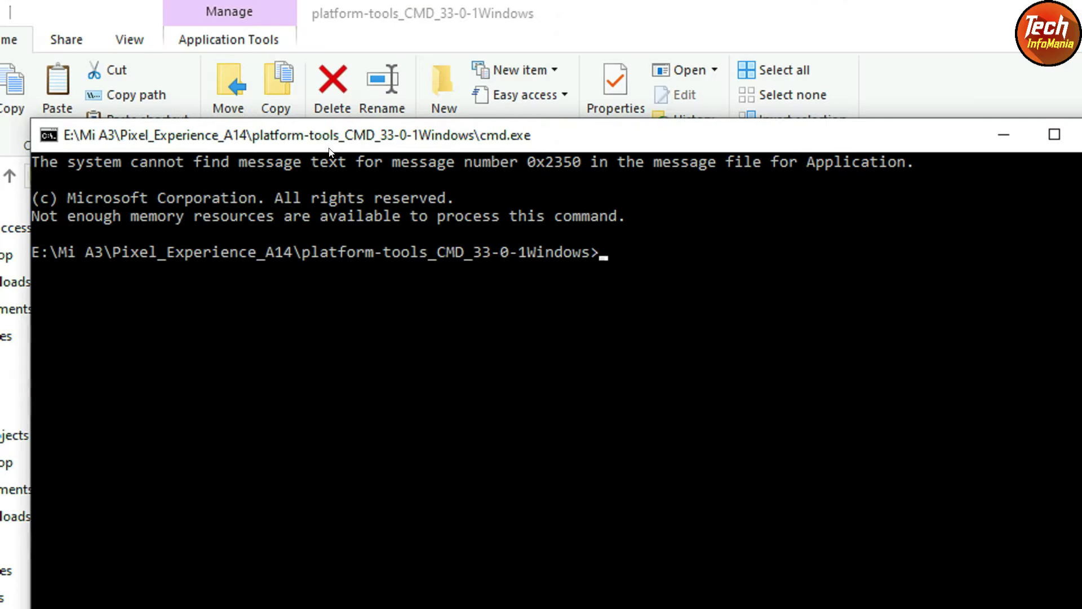
{"action": "left_click_drag", "start_coordinate": [322, 145], "coordinate": [276, 107]}
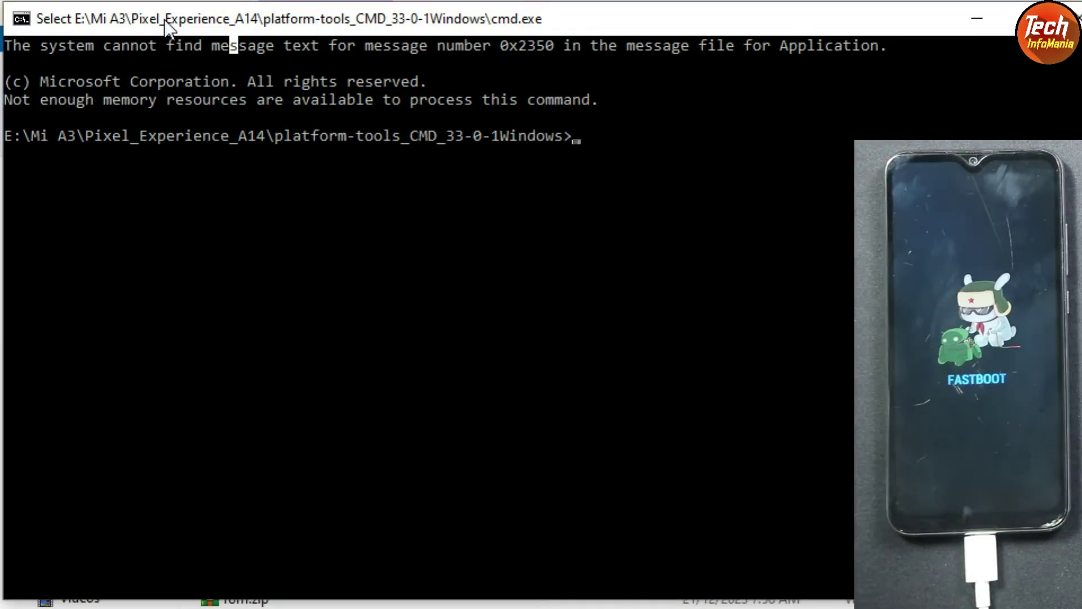
- Copy the fastboot getvar current-slot line from Slot To B.txt in Notepad
{"action": "key", "text": "alt+Tab"}
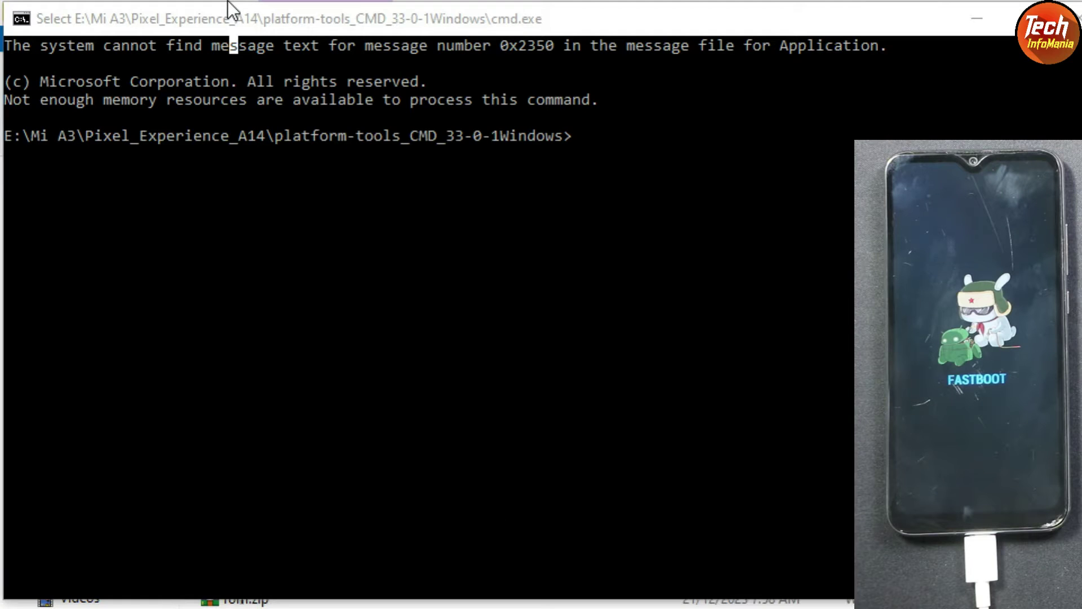
{"action": "left_click_drag", "start_coordinate": [548, 240], "coordinate": [281, 222]}
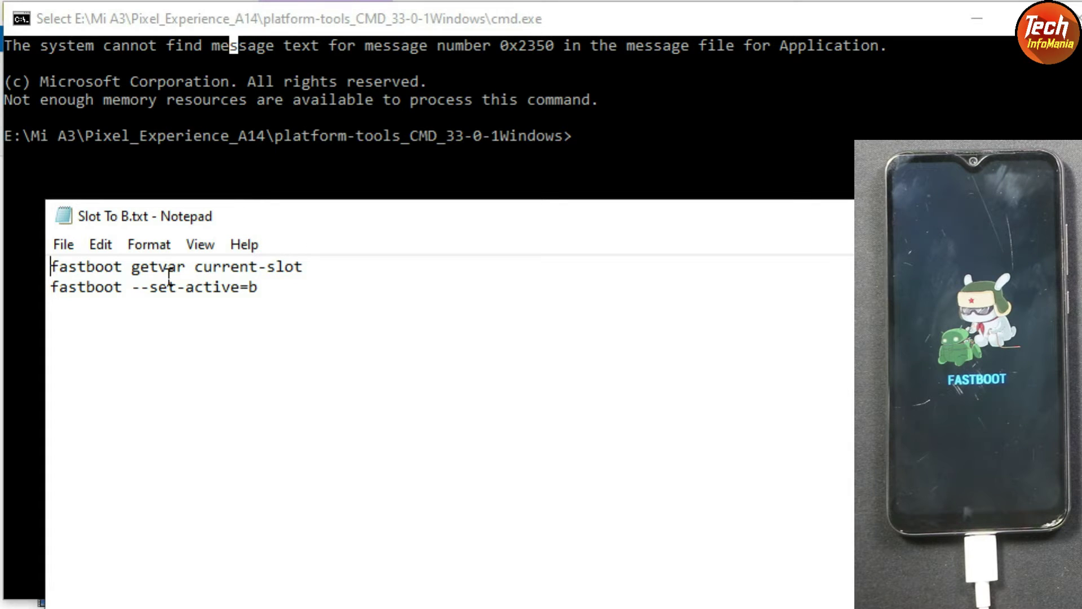
{"action": "left_click_drag", "start_coordinate": [52, 275], "coordinate": [304, 277]}
{"action": "right_click", "coordinate": [249, 269]}
{"action": "left_click", "coordinate": [305, 343]}
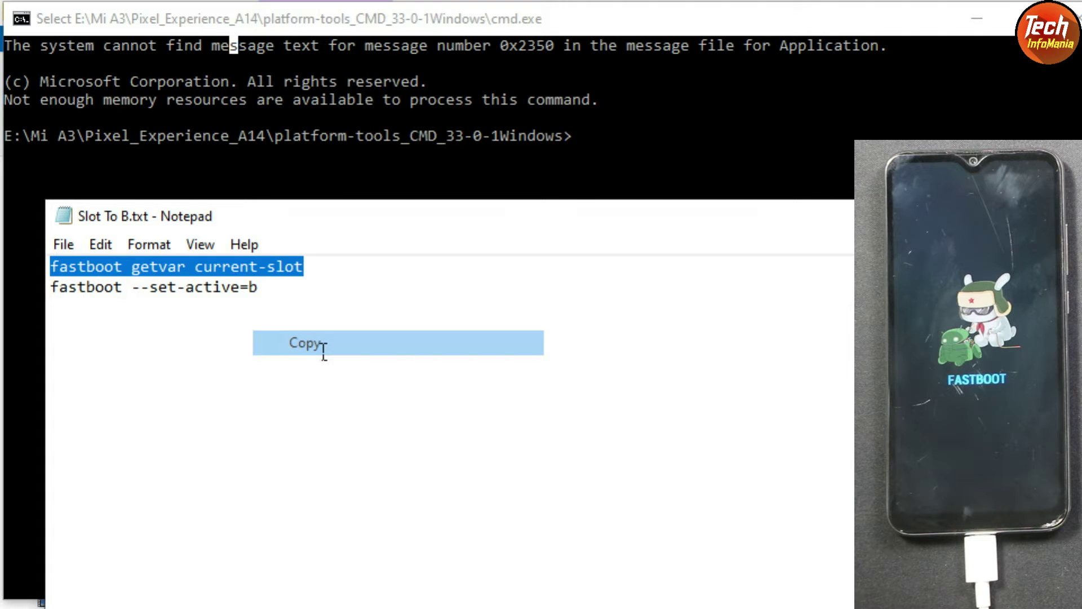
{"action": "left_click", "coordinate": [406, 25]}
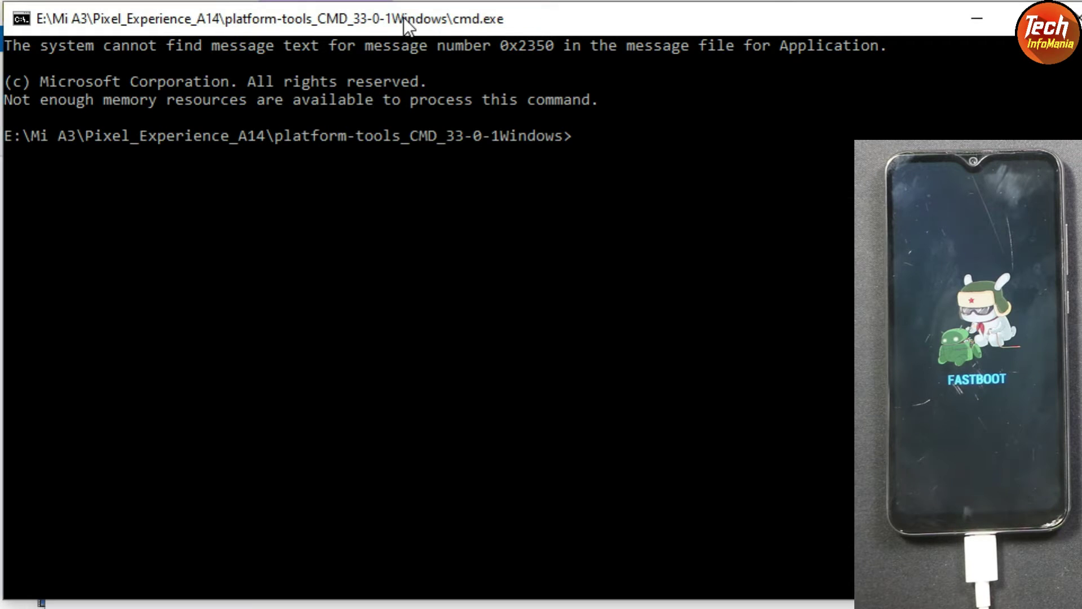
- Run fastboot getvar current-slot, which reports slot a, then return to the slot notes
{"action": "key", "text": "ctrl+v"}
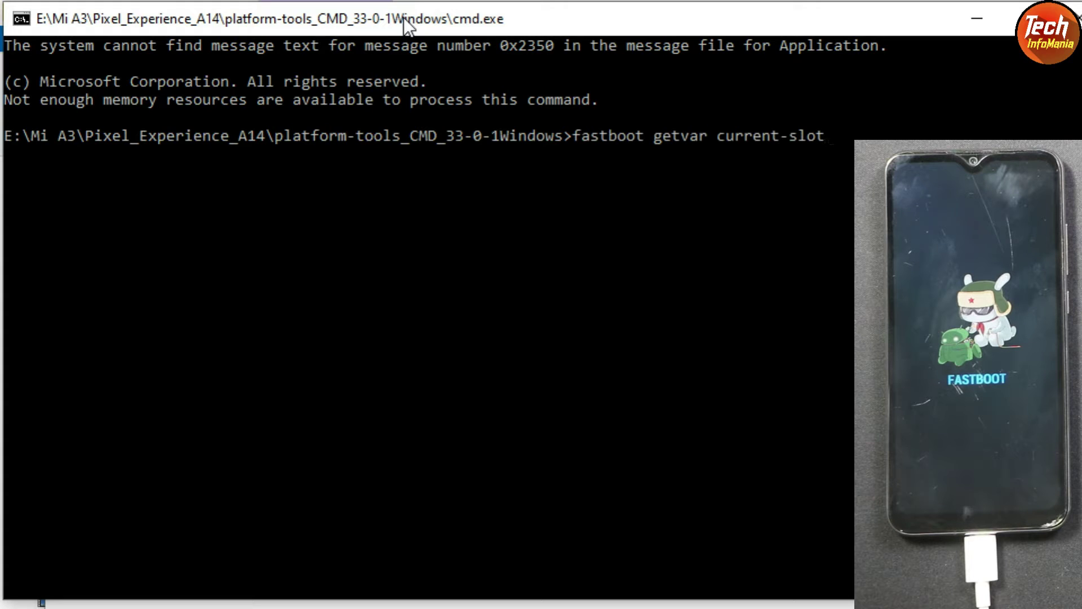
{"action": "key", "text": "Return"}
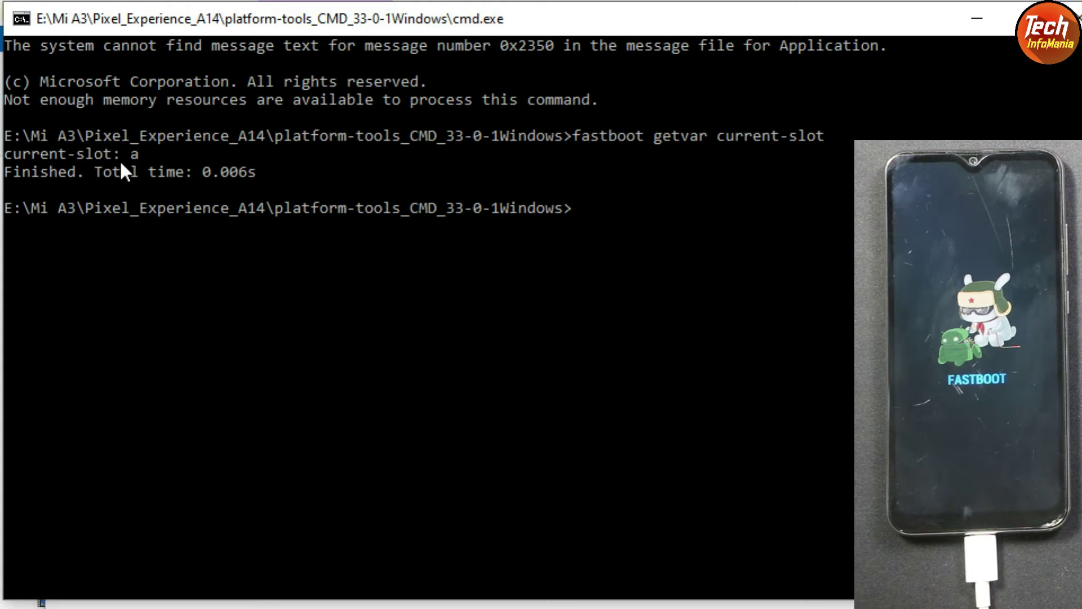
{"action": "key", "text": "alt+Tab"}
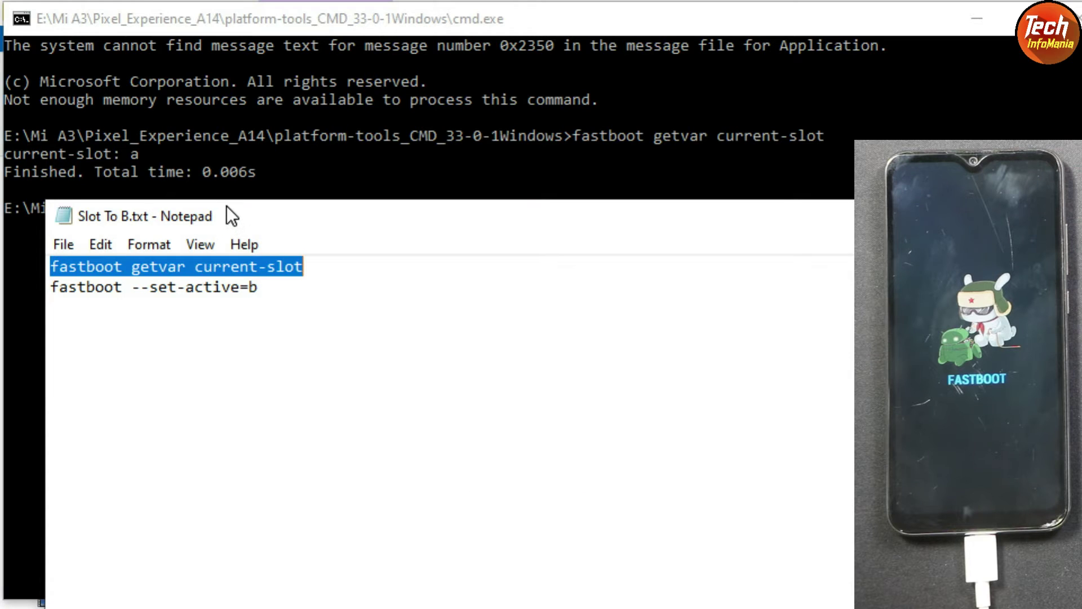
- Copy fastboot --set-active=b from the notes and run it to make slot b active
{"action": "left_click_drag", "start_coordinate": [226, 205], "coordinate": [215, 176]}
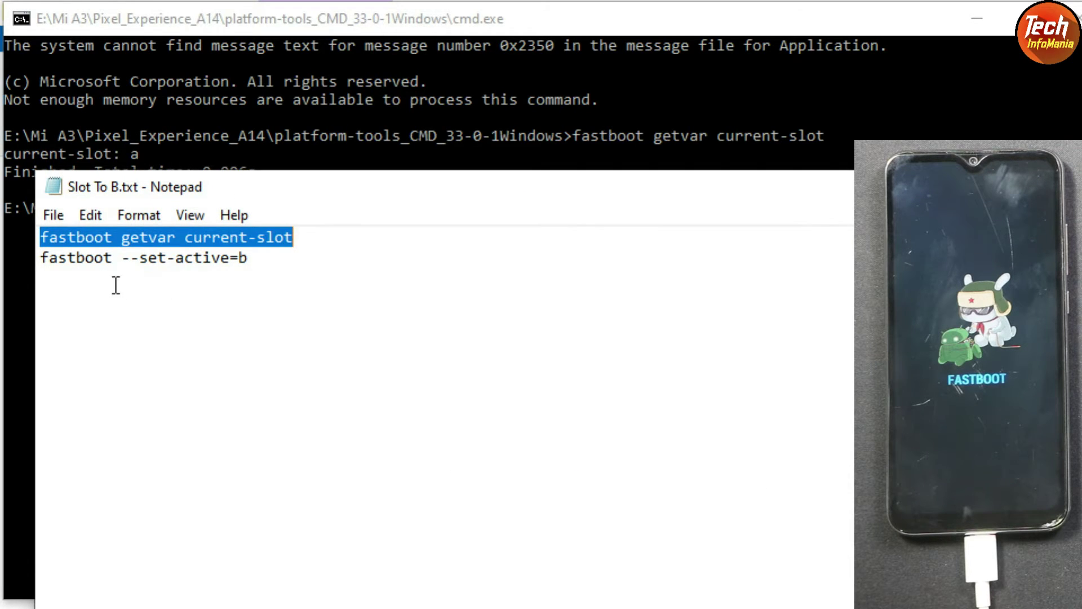
{"action": "left_click", "coordinate": [73, 265]}
{"action": "left_click", "coordinate": [49, 270]}
{"action": "left_click_drag", "start_coordinate": [51, 270], "coordinate": [253, 263]}
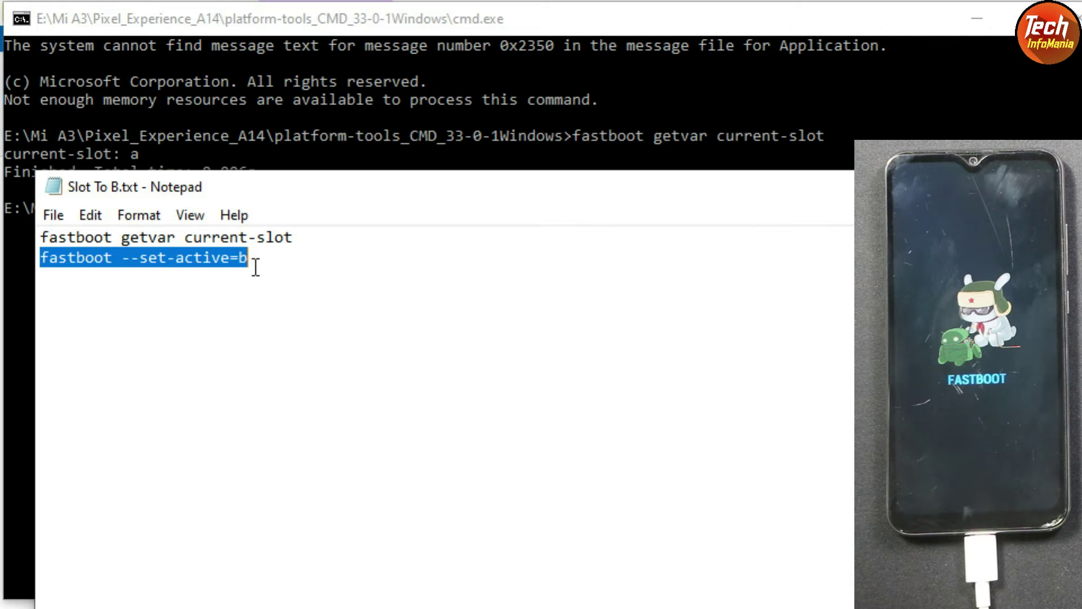
{"action": "right_click", "coordinate": [218, 262]}
{"action": "left_click", "coordinate": [276, 339]}
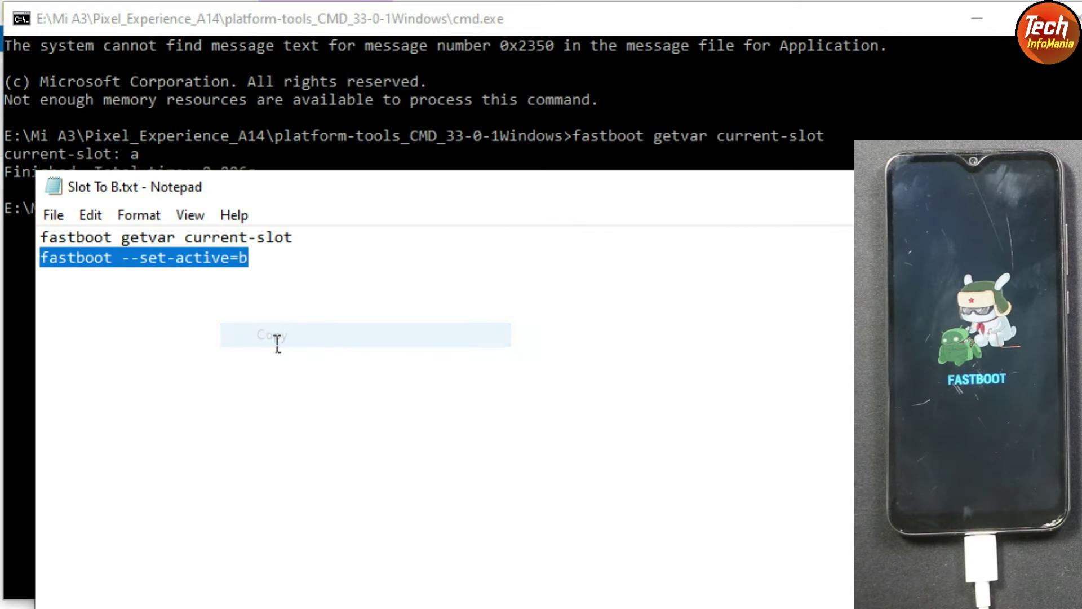
{"action": "left_click", "coordinate": [374, 25]}
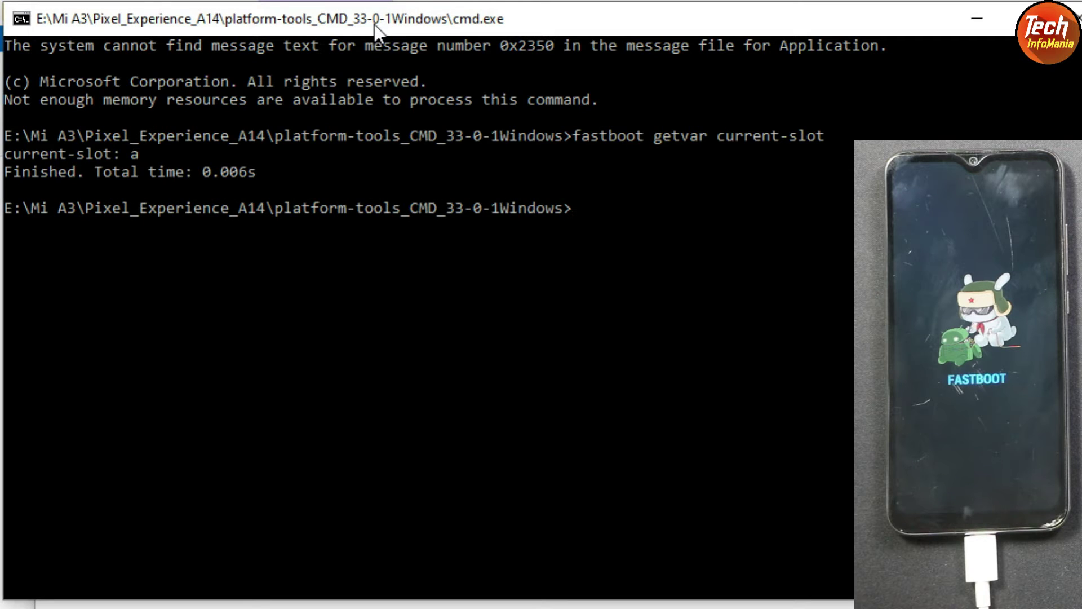
{"action": "key", "text": "ctrl+v"}
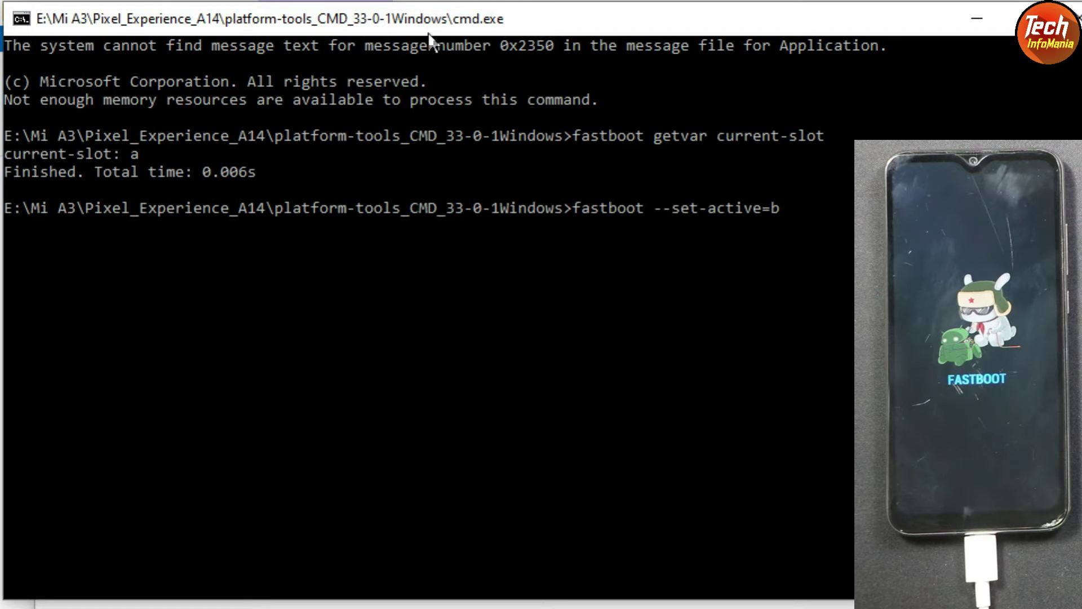
{"action": "key", "text": "Return"}
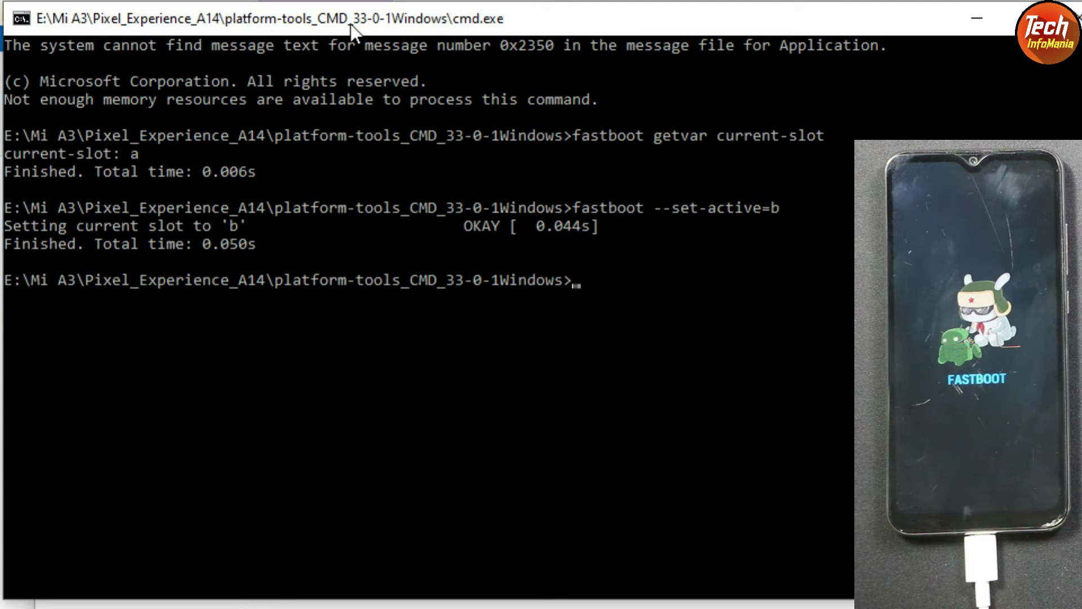
- Reboot the phone to bootloader and flash recovery.img to the boot partition
{"action": "type", "text": "fastboot r"}
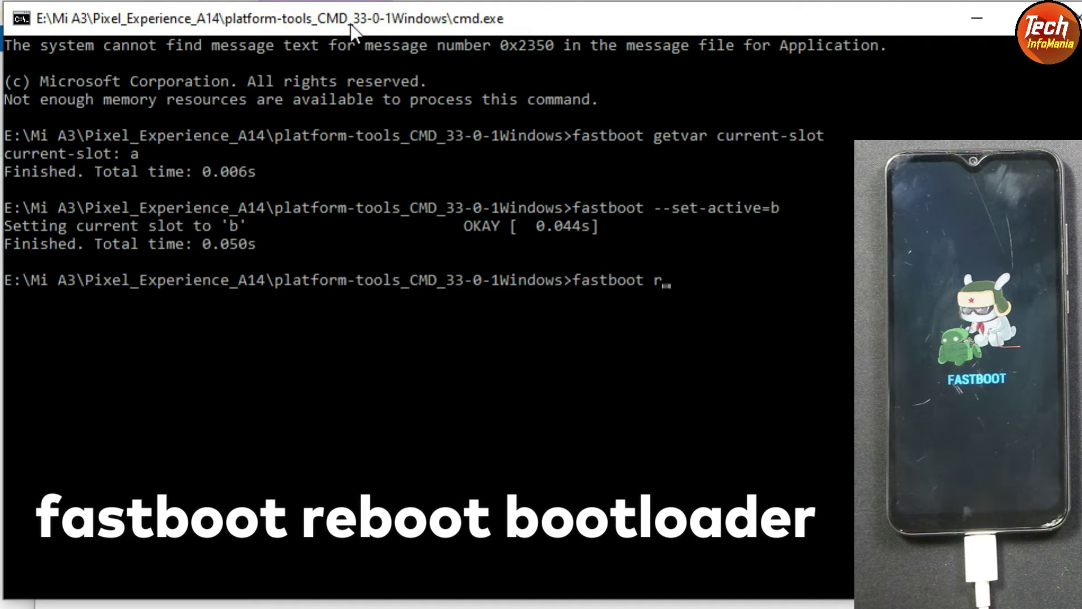
{"action": "type", "text": "eboot bo"}
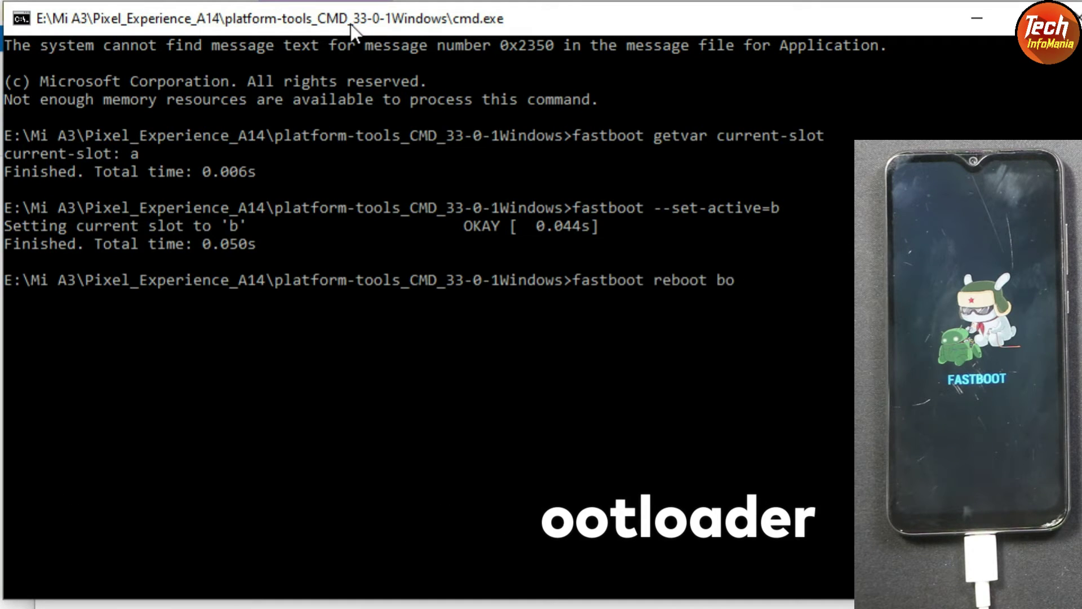
{"action": "type", "text": "otloader"}
{"action": "key", "text": "Return"}
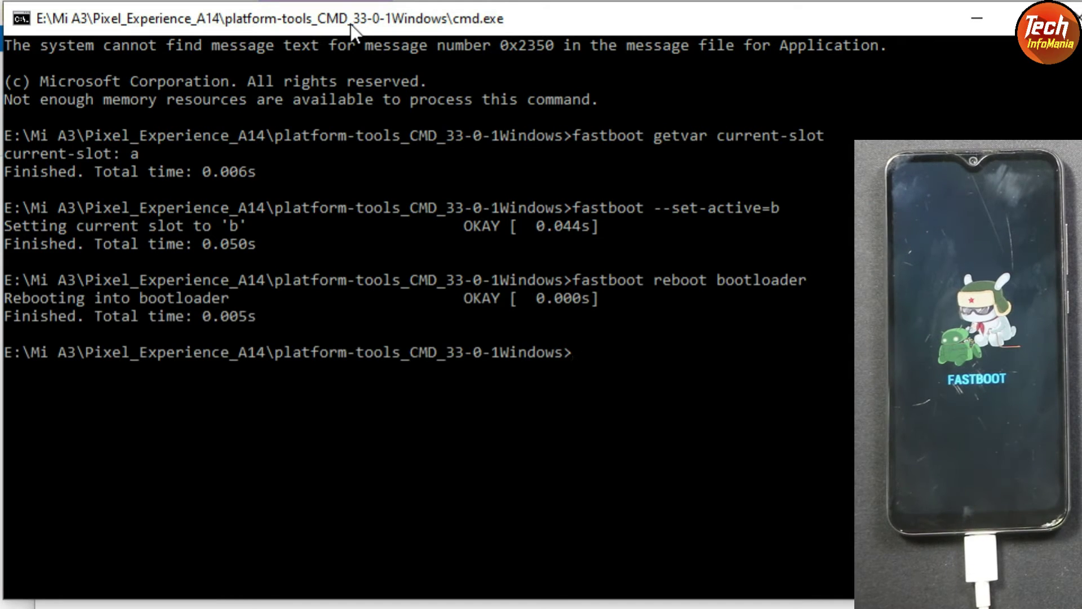
{"action": "type", "text": "fastboot flash bo"}
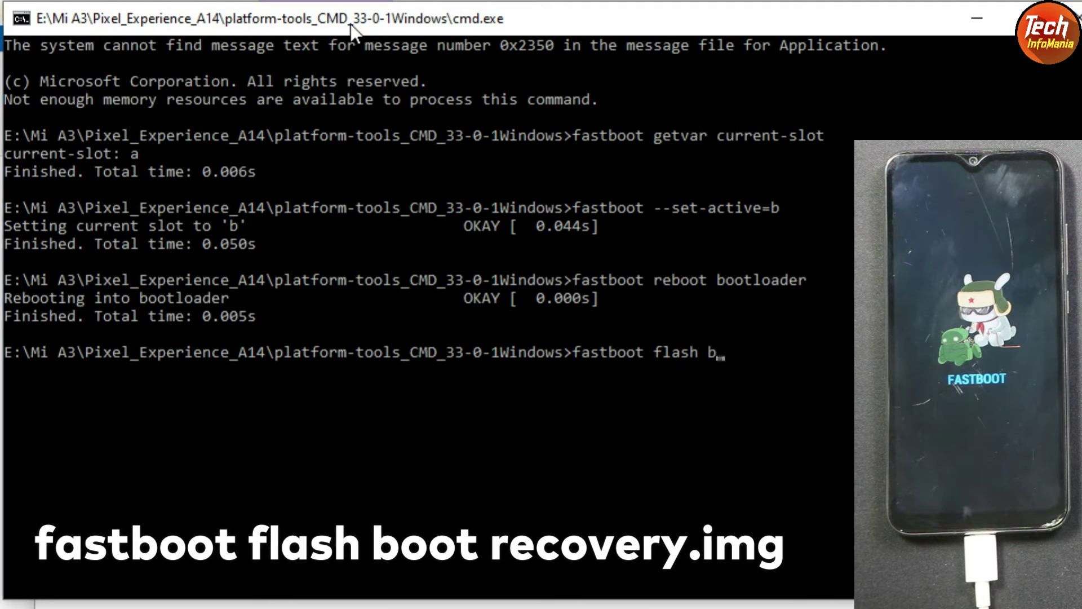
{"action": "type", "text": "ot re"}
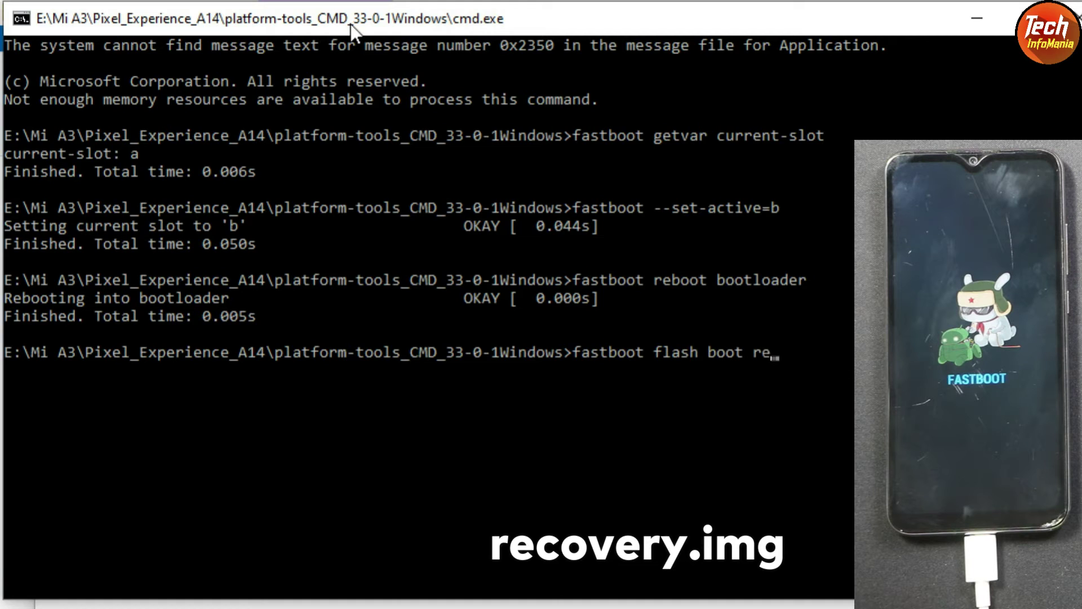
{"action": "type", "text": "covery.i"}
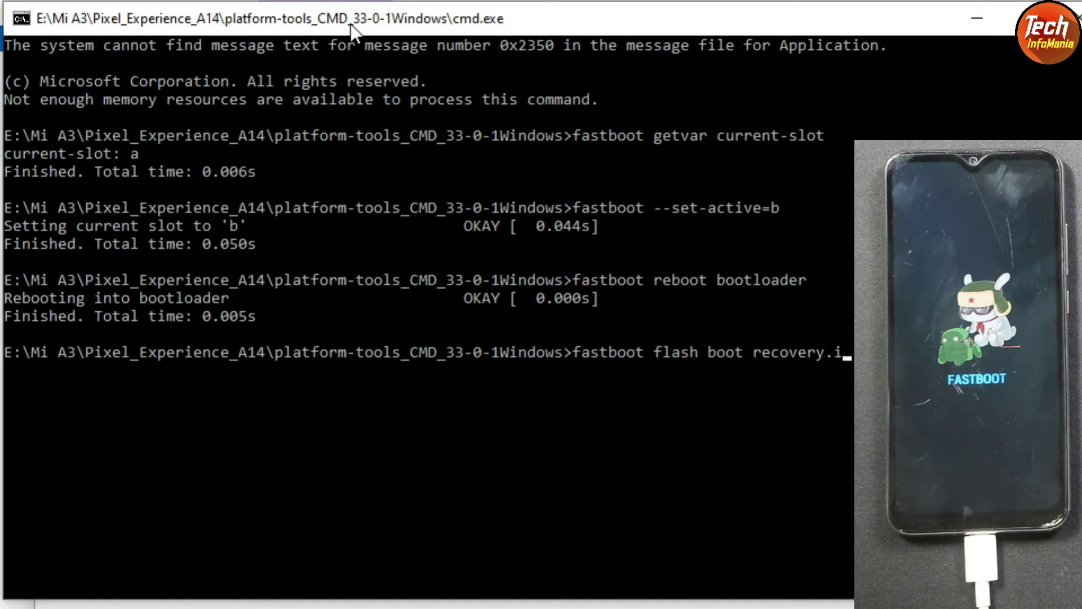
{"action": "type", "text": "mg"}
{"action": "key", "text": "Return"}
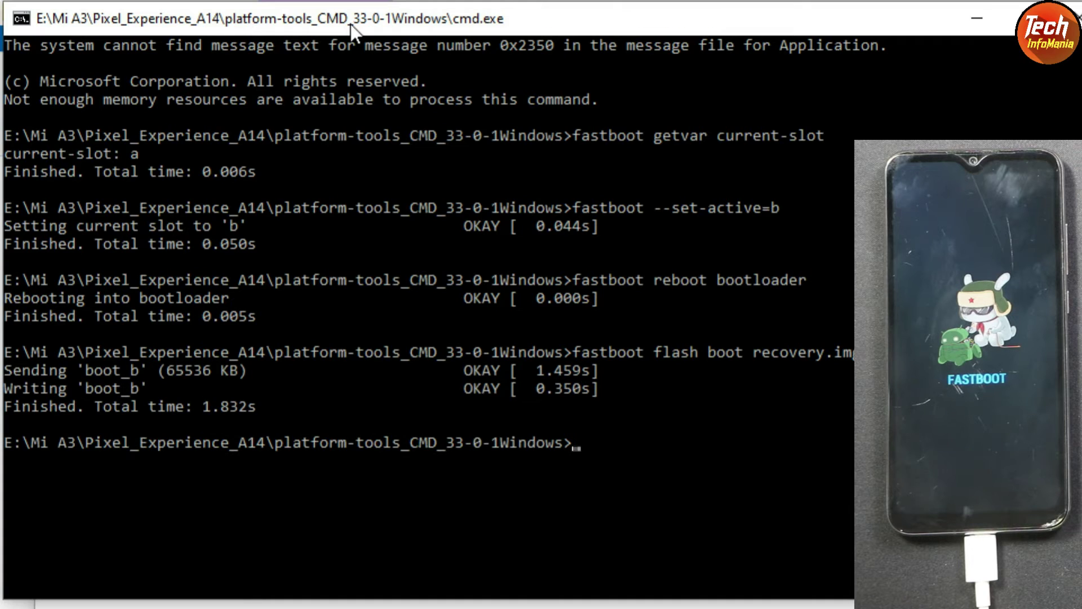
{"action": "type", "text": "fastboot reb"}
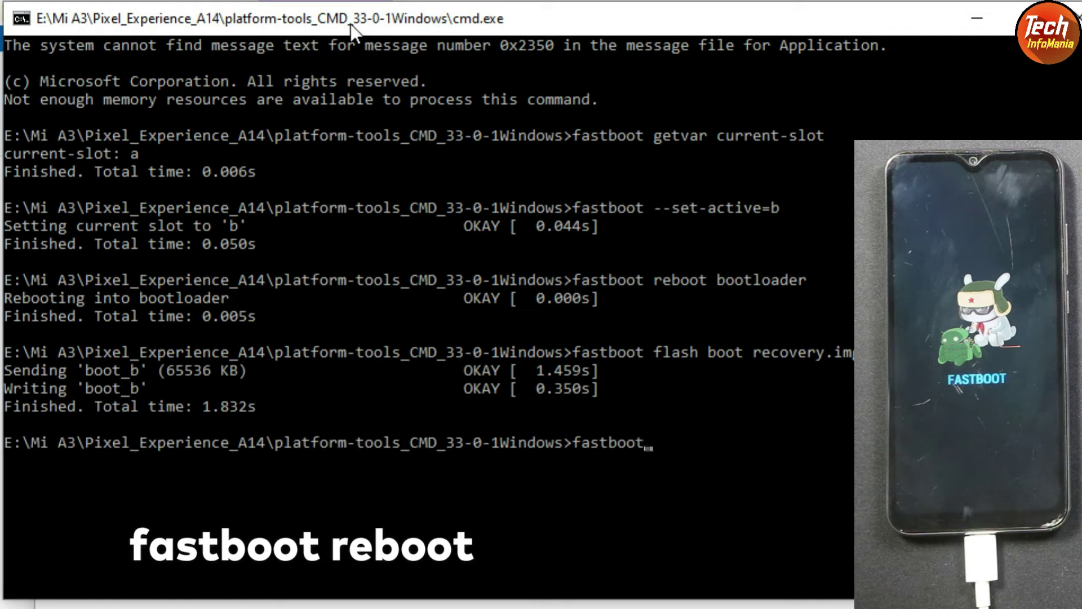
{"action": "type", "text": "oot"}
- Run fastboot reboot to restart the phone into recovery for sideloading
{"action": "key", "text": "Return"}
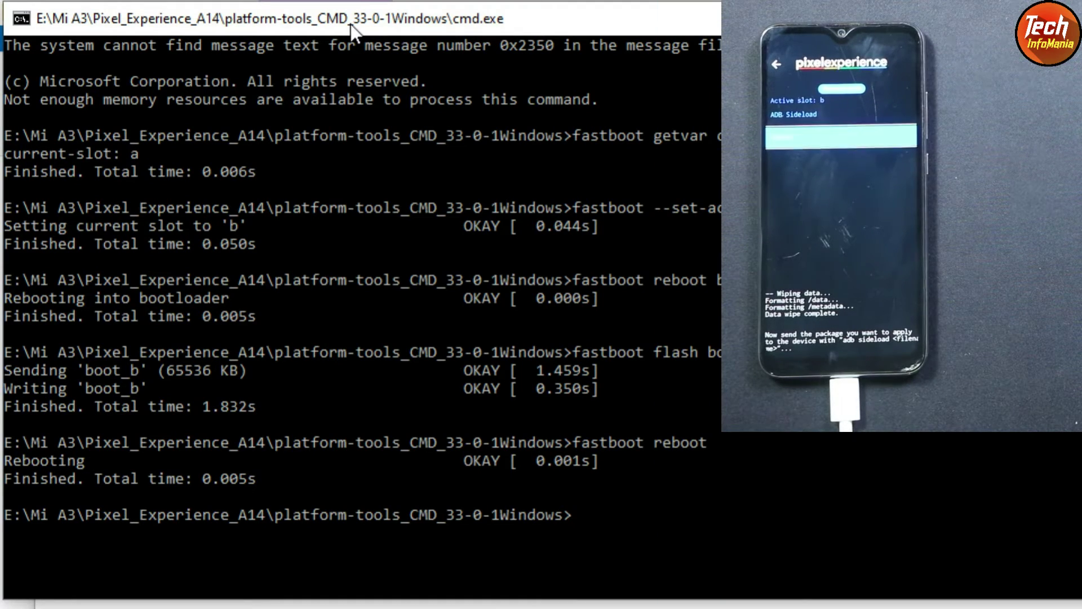
{"action": "type", "text": "db si"}
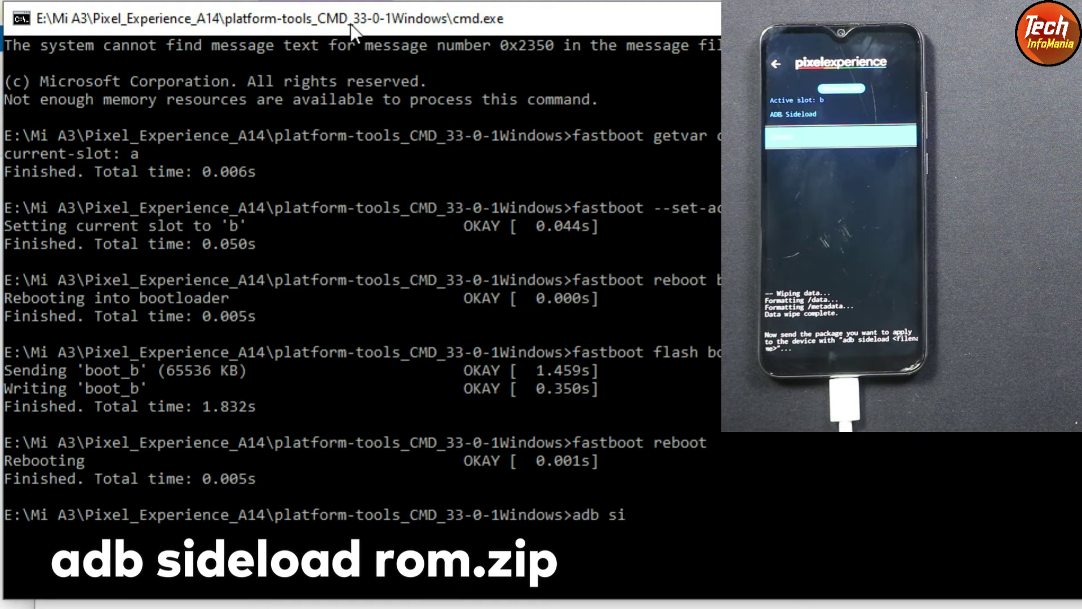
{"action": "type", "text": "deload r"}
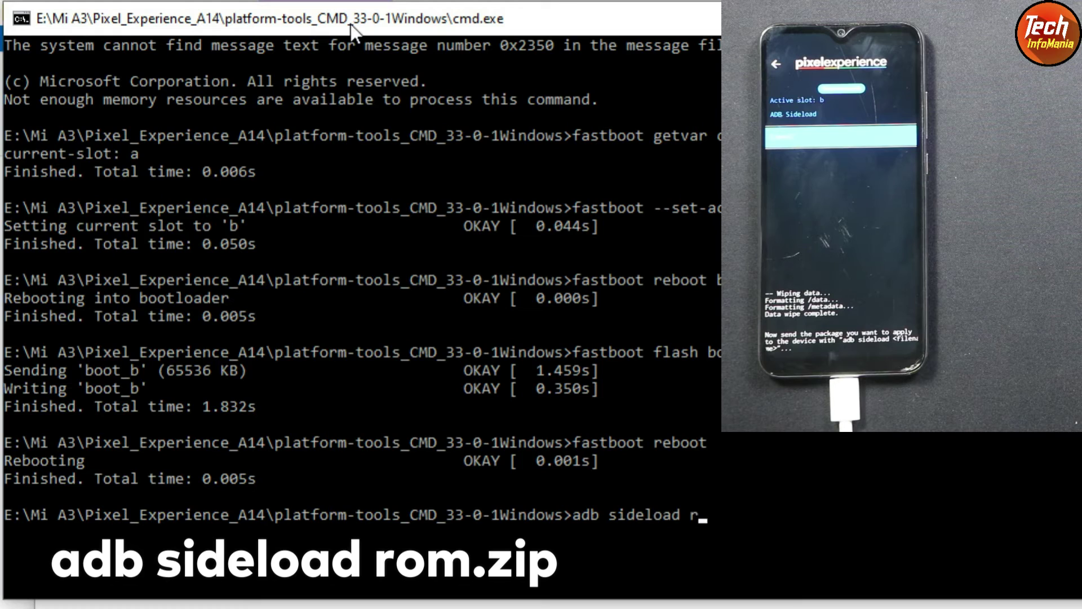
{"action": "type", "text": "om.zip"}
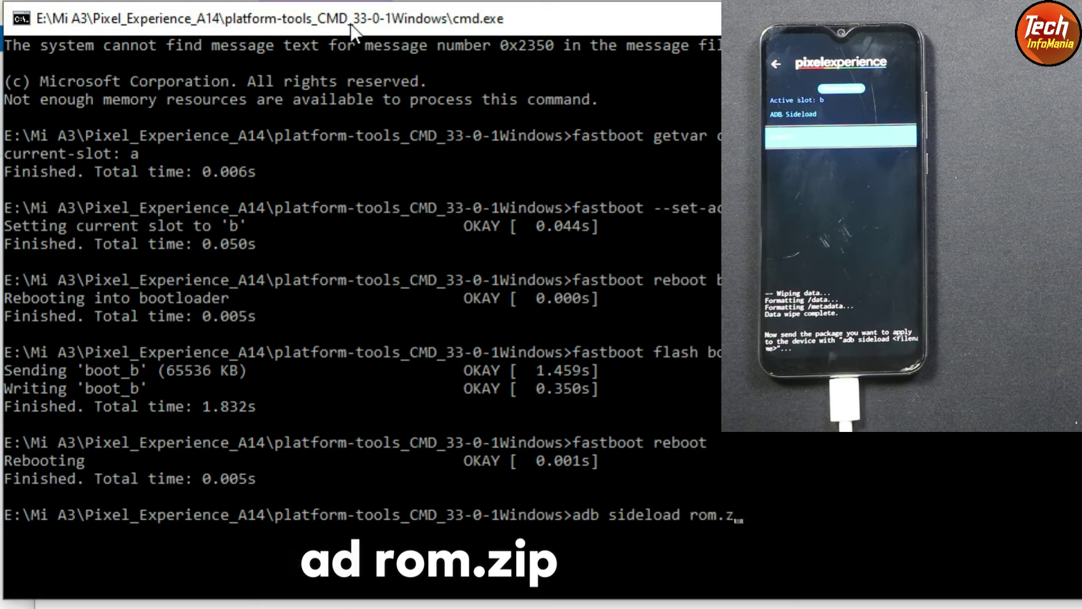
- Sideload rom.zip to install Pixel Experience, then close the command window
{"action": "key", "text": "Return"}
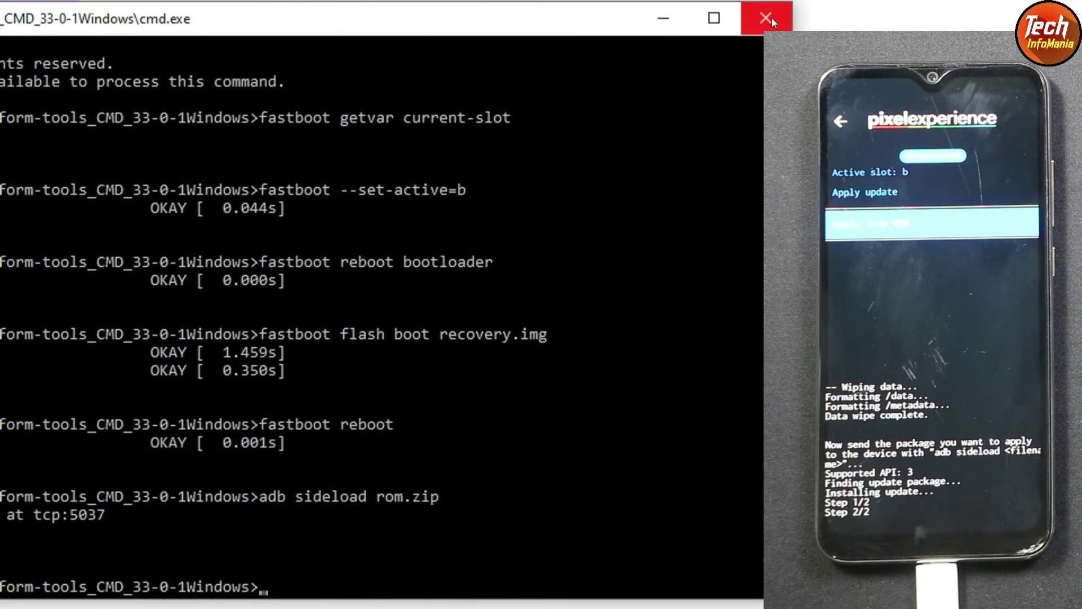
{"action": "left_click", "coordinate": [767, 19]}
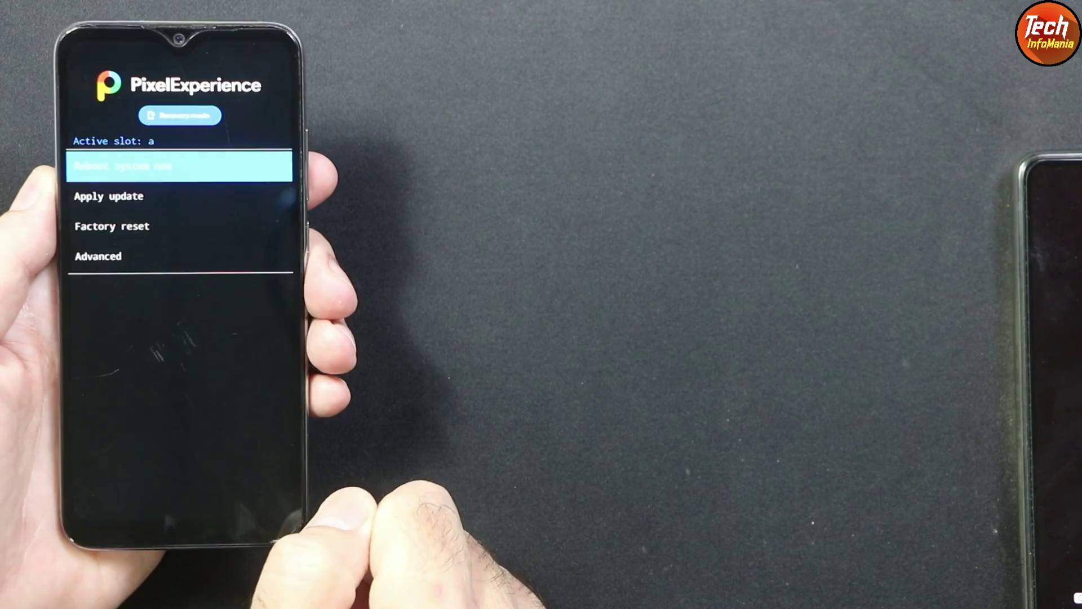
- Format all user data via Factory reset in recovery, then reboot into Pixel Experience
{"action": "left_click", "coordinate": [113, 223]}
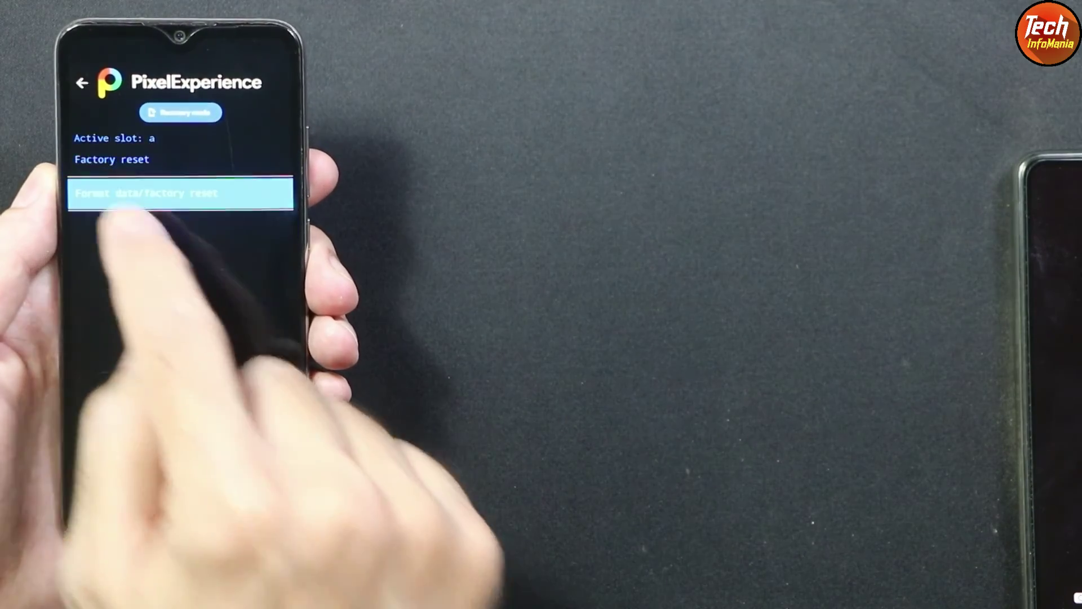
{"action": "left_click", "coordinate": [150, 194]}
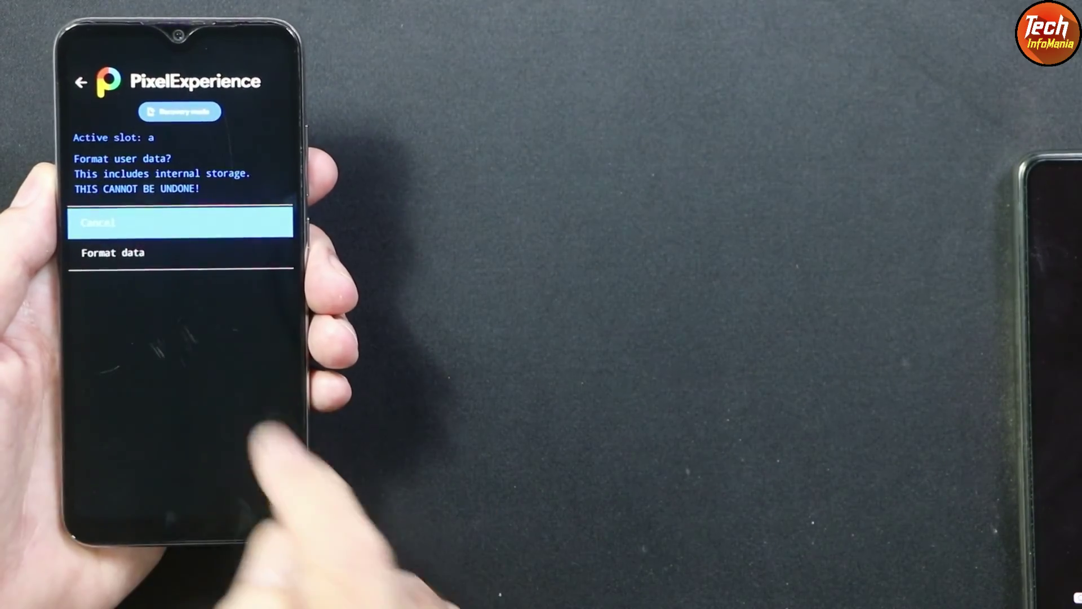
{"action": "left_click", "coordinate": [116, 248]}
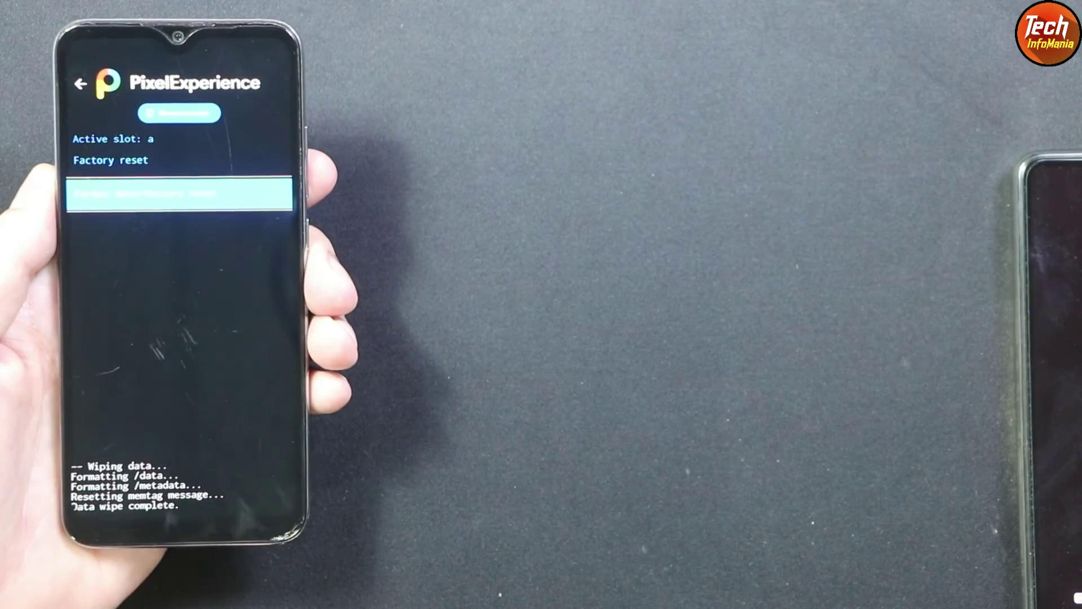
{"action": "left_click", "coordinate": [111, 79]}
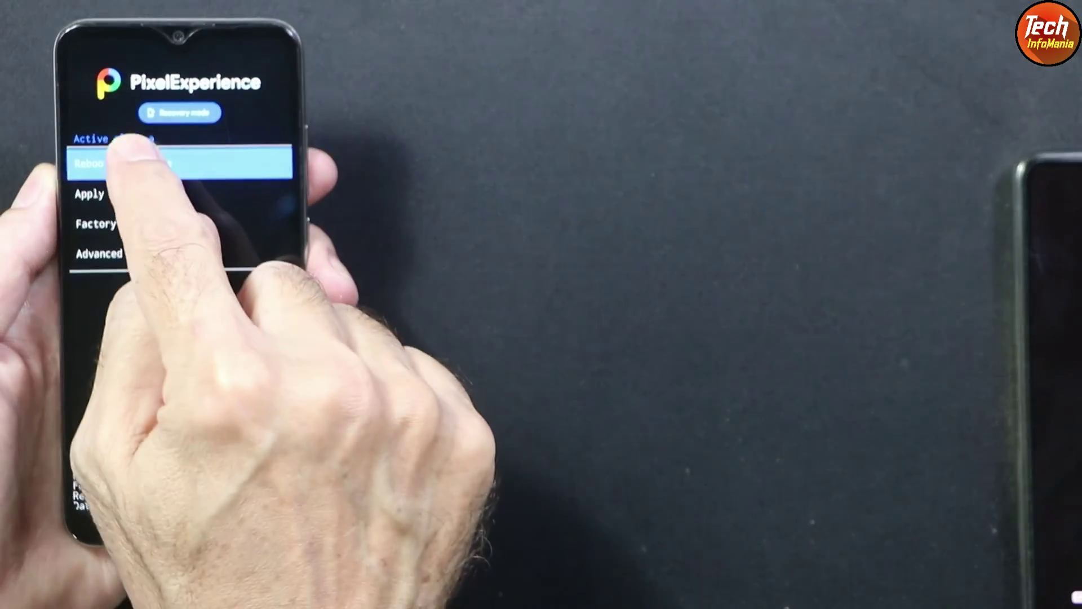
{"action": "left_click", "coordinate": [130, 162]}
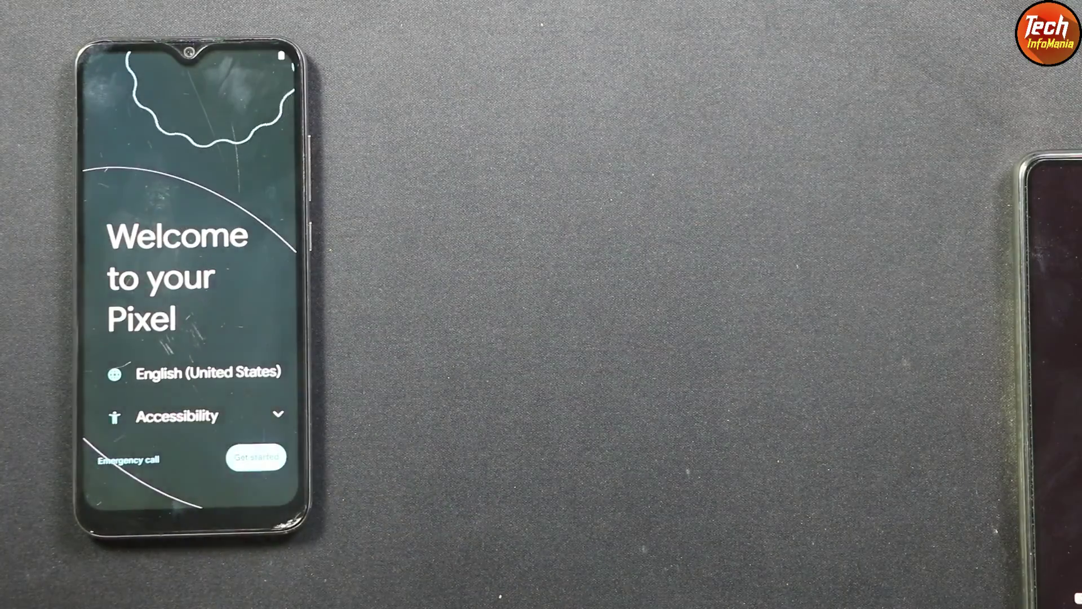
- Complete the Welcome setup to the home screen and expand the full quick settings panel
{"action": "left_click", "coordinate": [256, 457]}
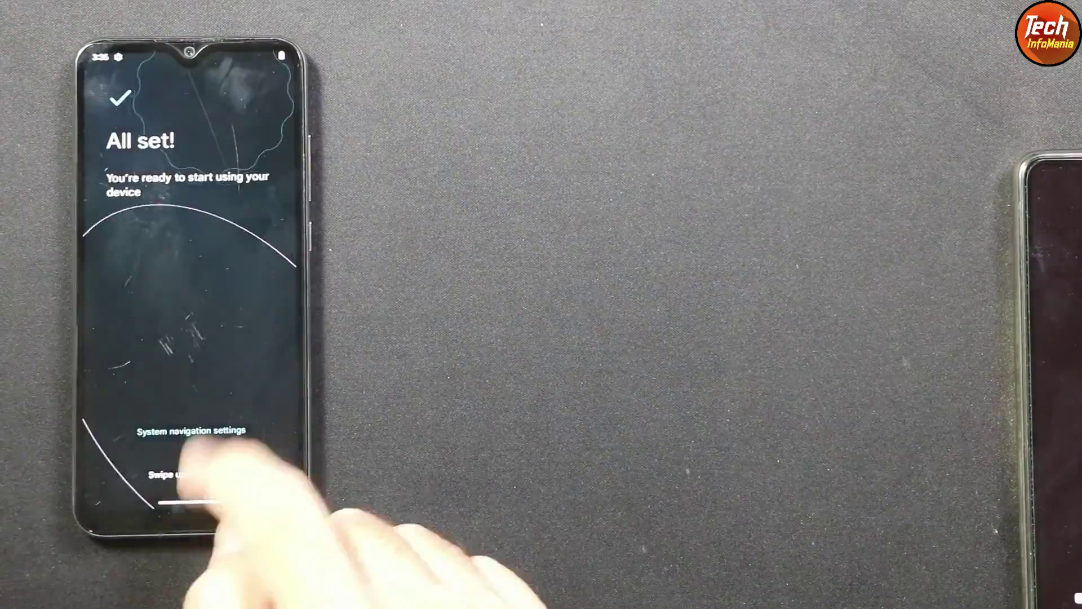
{"action": "left_click_drag", "start_coordinate": [192, 500], "coordinate": [191, 339]}
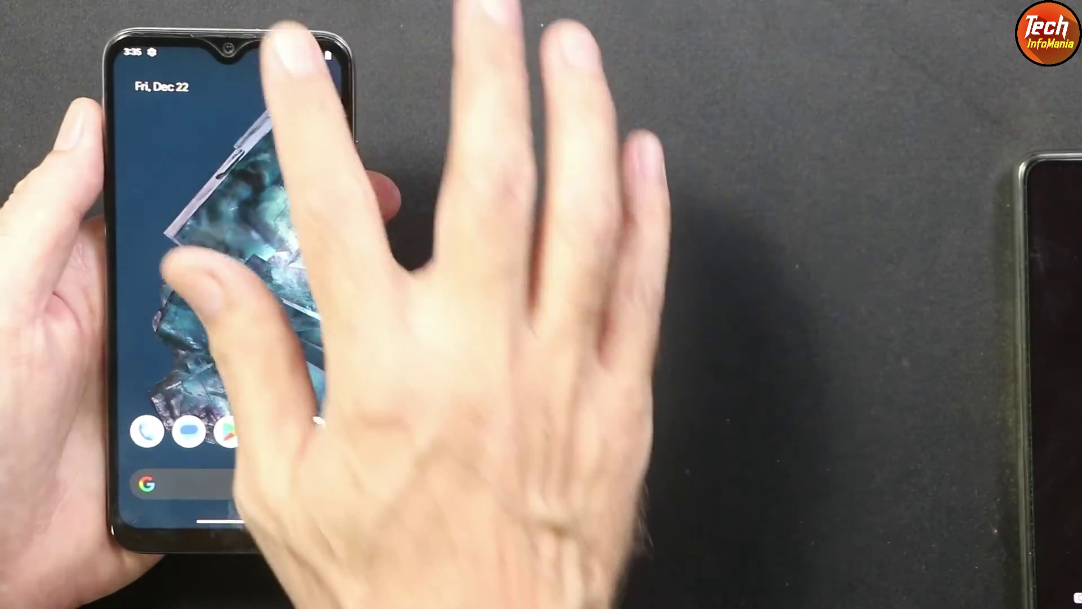
{"action": "left_click_drag", "start_coordinate": [236, 51], "coordinate": [236, 315]}
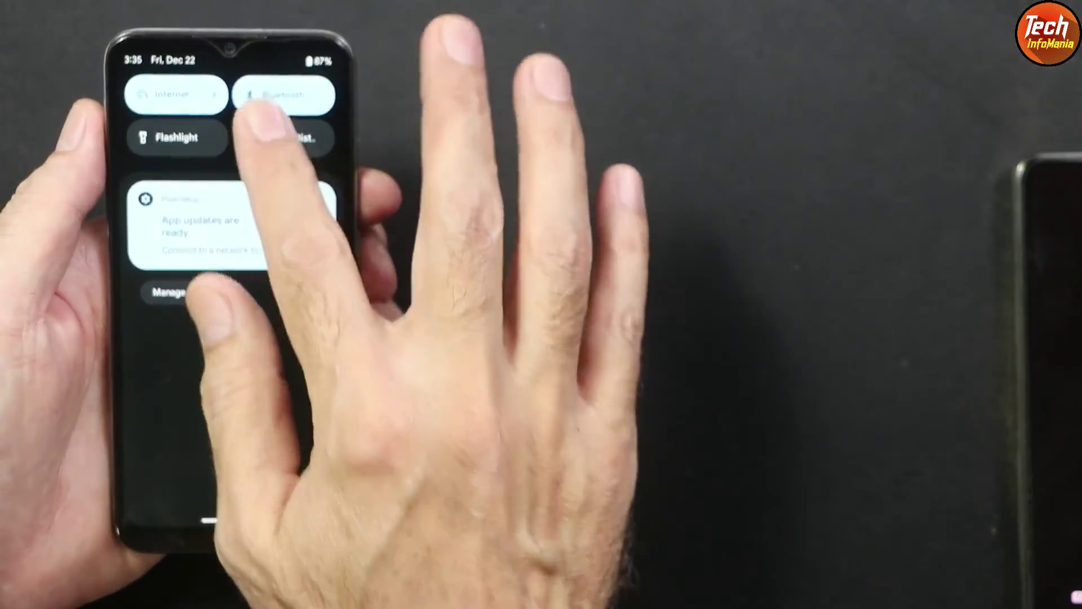
{"action": "left_click_drag", "start_coordinate": [253, 112], "coordinate": [282, 315]}
- Lower the screen brightness, close the shade, and bring up the app drawer
{"action": "left_click_drag", "start_coordinate": [308, 145], "coordinate": [273, 147]}
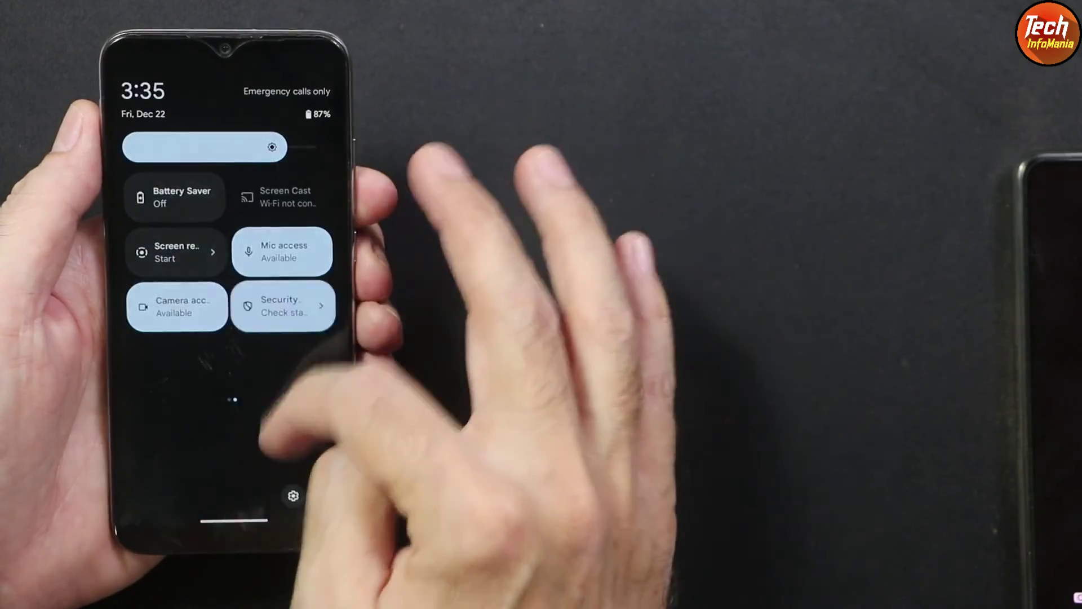
{"action": "left_click_drag", "start_coordinate": [225, 316], "coordinate": [225, 141]}
{"action": "left_click_drag", "start_coordinate": [237, 496], "coordinate": [236, 226]}
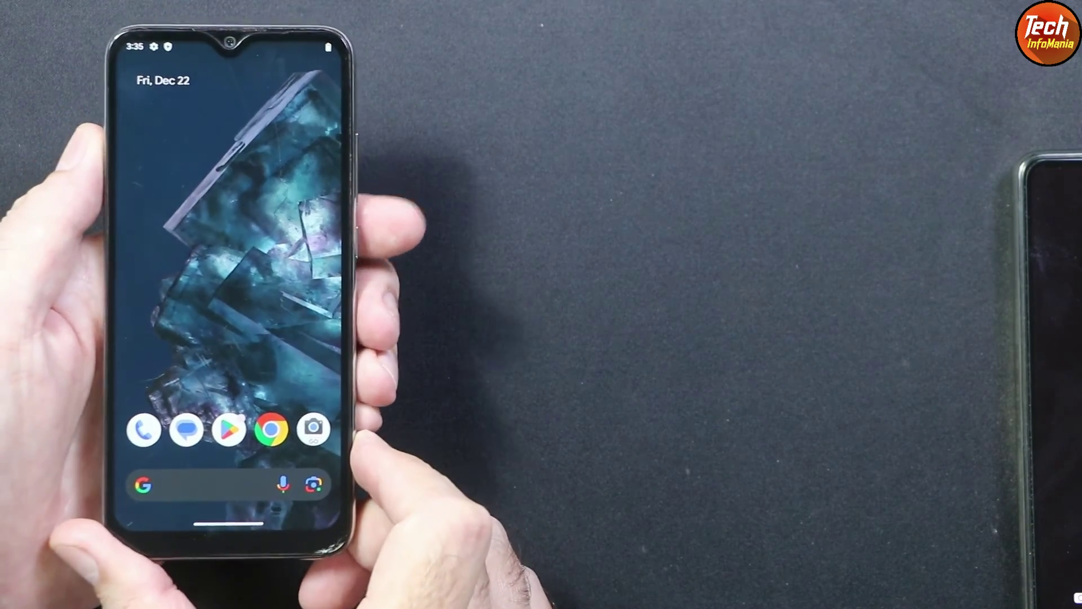
{"action": "left_click_drag", "start_coordinate": [276, 316], "coordinate": [276, 169]}
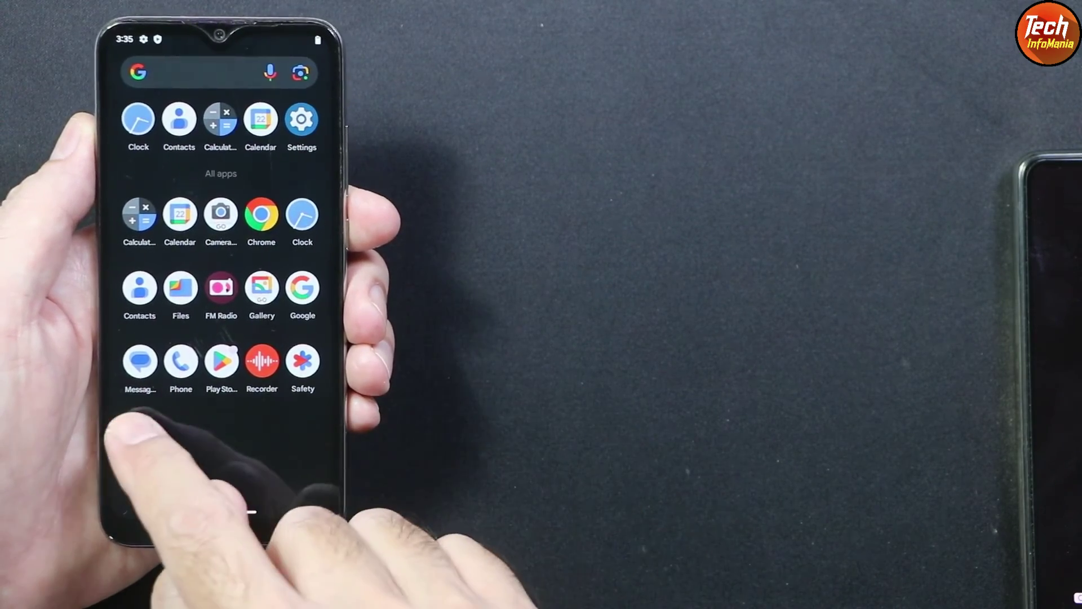
- Open Settings > About phone and view the Android version details showing Android 14
{"action": "left_click_drag", "start_coordinate": [293, 445], "coordinate": [355, 271]}
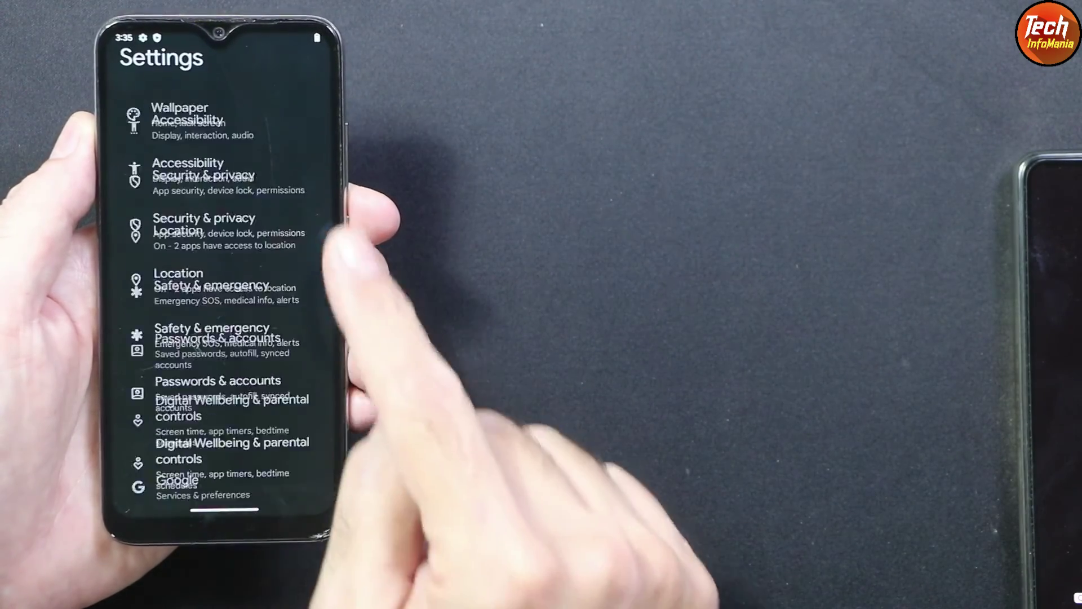
{"action": "left_click", "coordinate": [169, 474]}
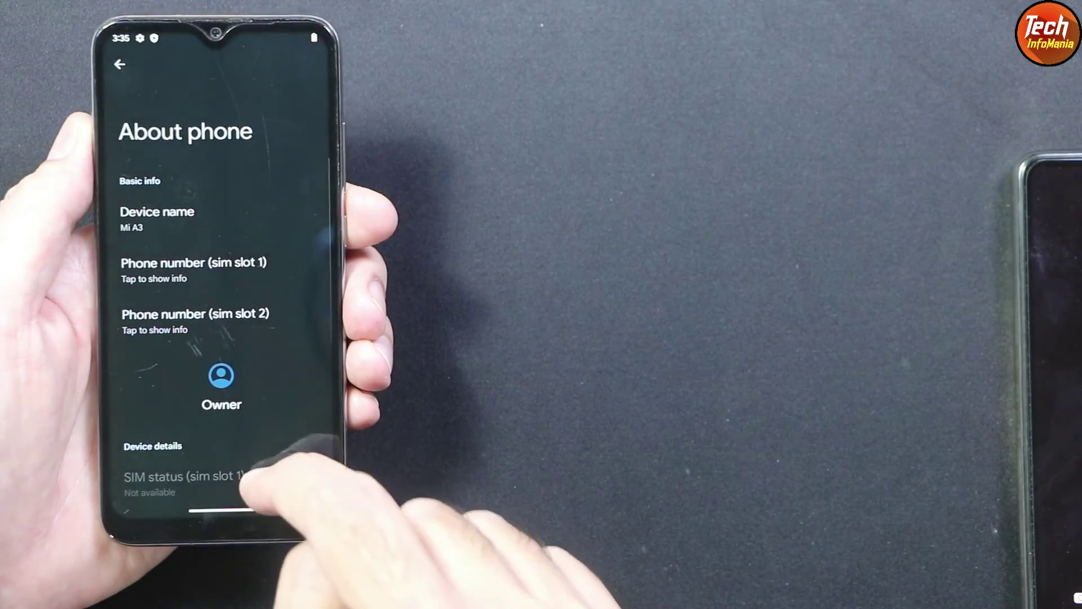
{"action": "left_click_drag", "start_coordinate": [253, 471], "coordinate": [301, 339]}
{"action": "left_click_drag", "start_coordinate": [251, 406], "coordinate": [265, 338]}
{"action": "left_click", "coordinate": [164, 420]}
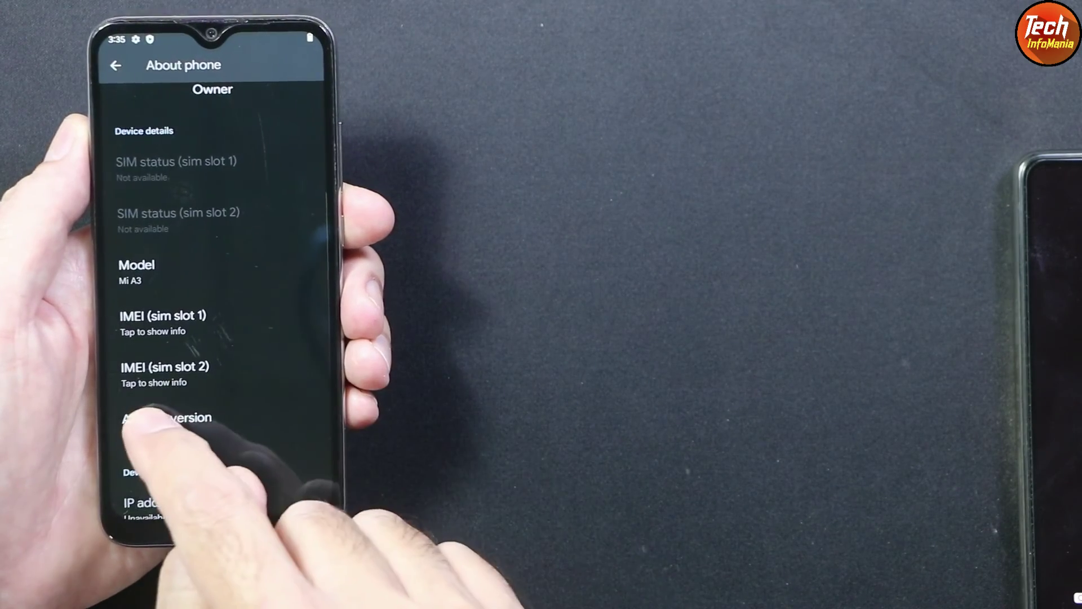